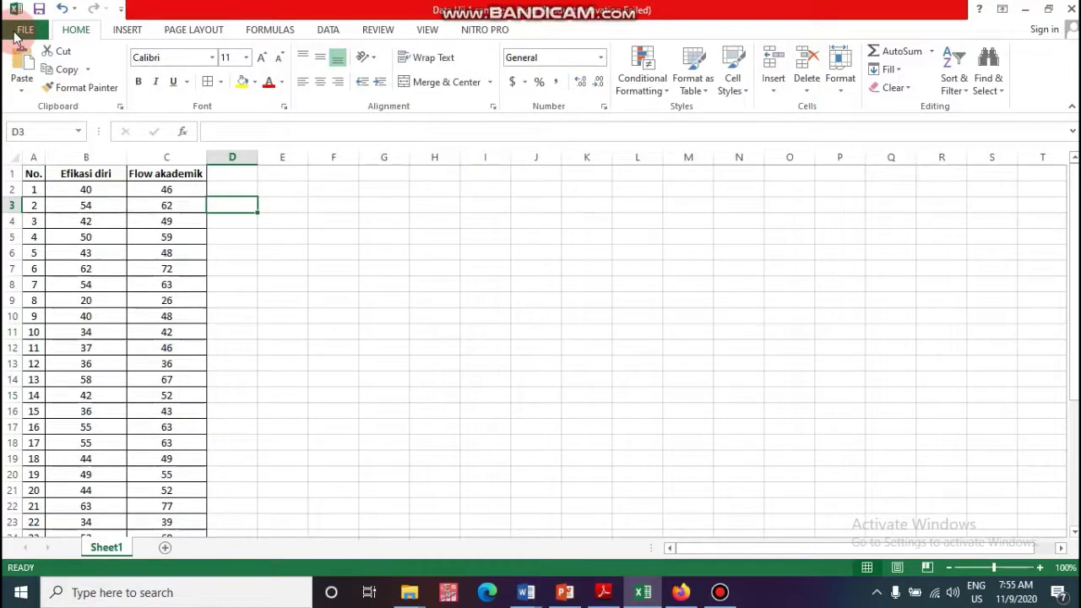
# Choose CSV (MS-DOS) as the save type for Data Uji 1 sample in the Materi 7 folder, and cancel without saving.
pyautogui.click(26, 31)
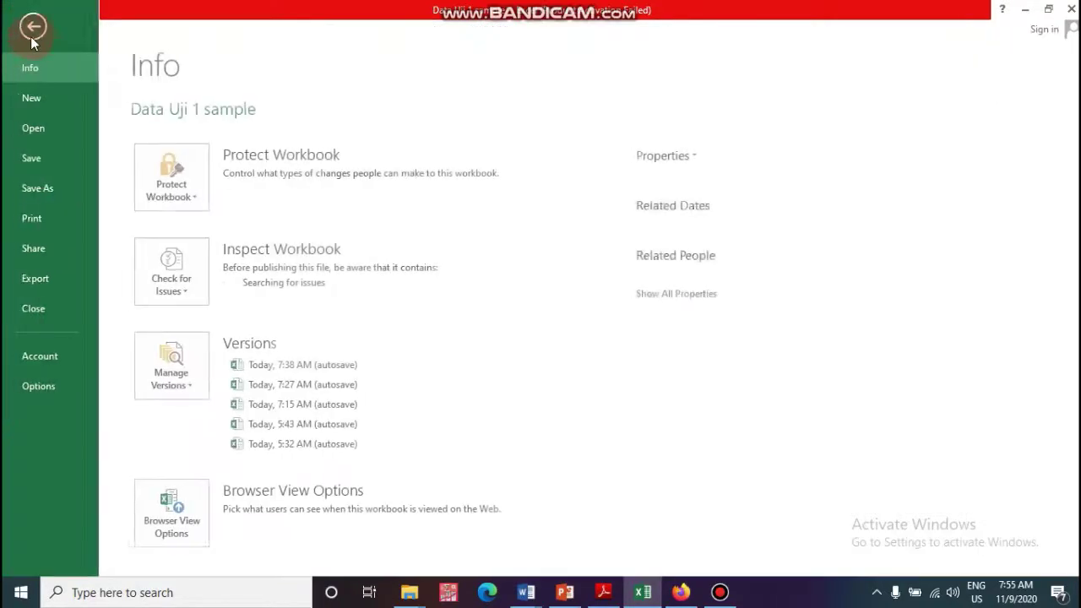
pyautogui.click(26, 31)
pyautogui.click(26, 31)
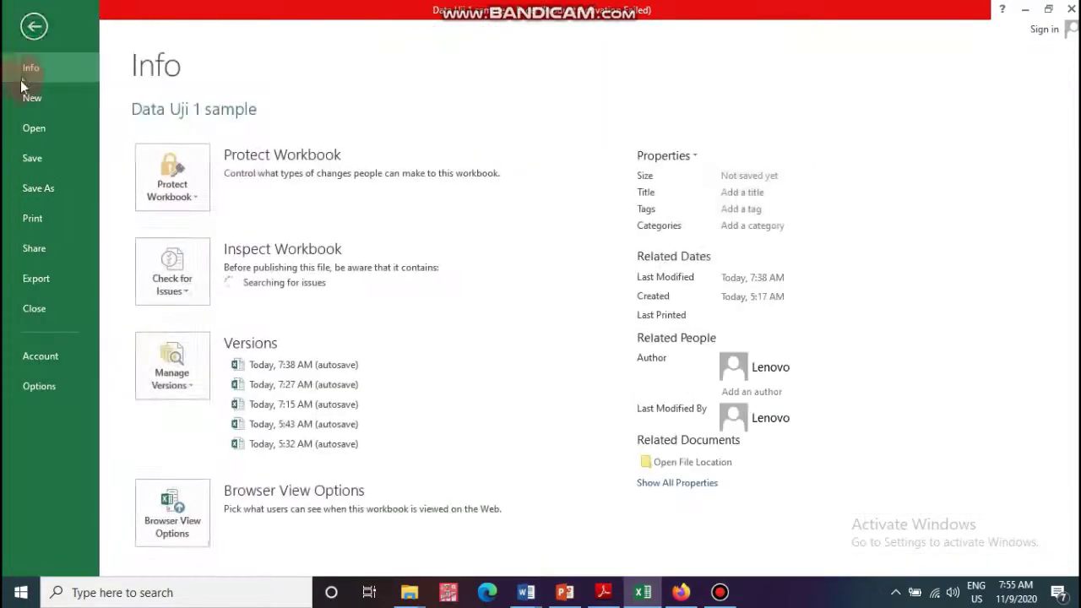
pyautogui.click(30, 191)
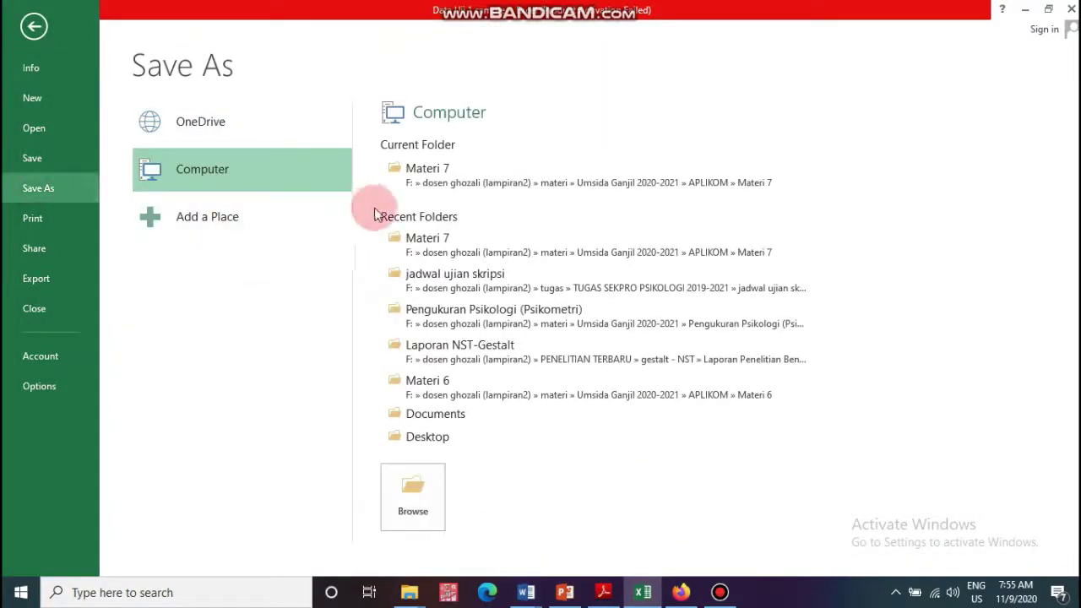
pyautogui.click(499, 194)
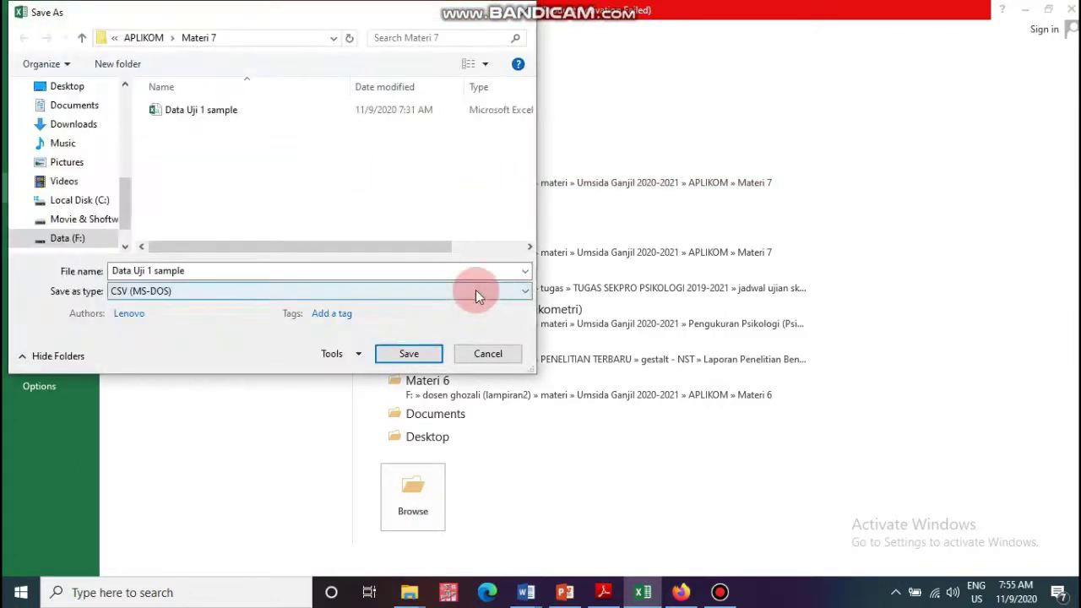
pyautogui.click(476, 290)
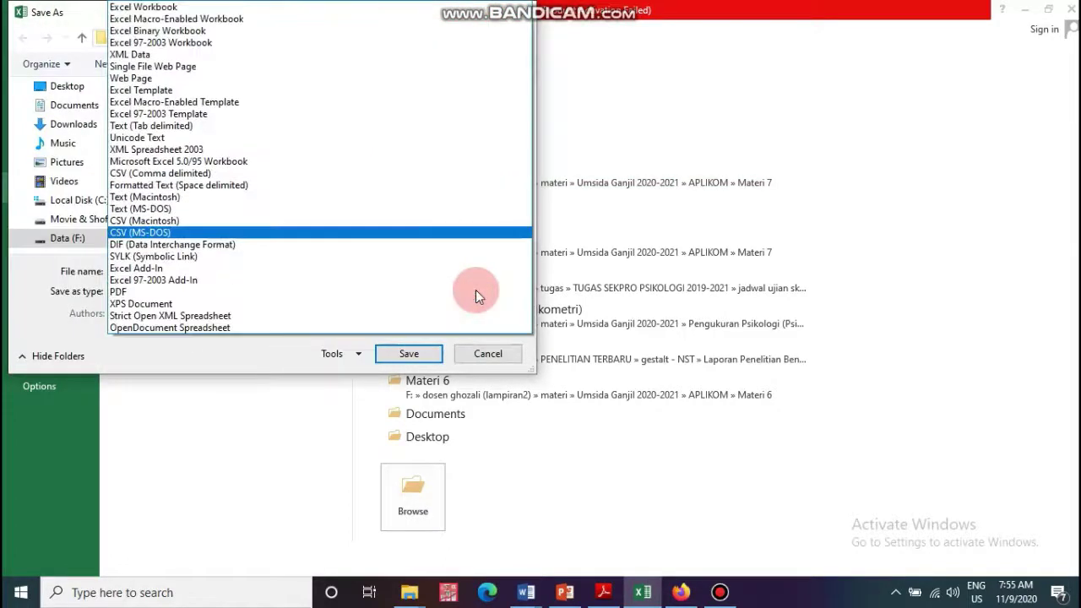
pyautogui.click(223, 235)
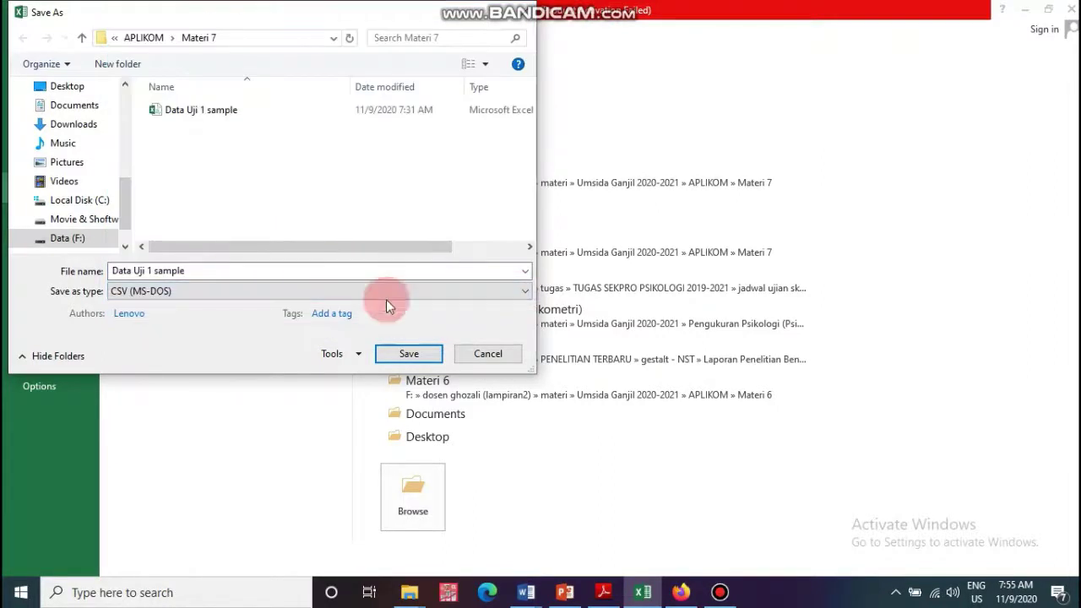
pyautogui.click(430, 292)
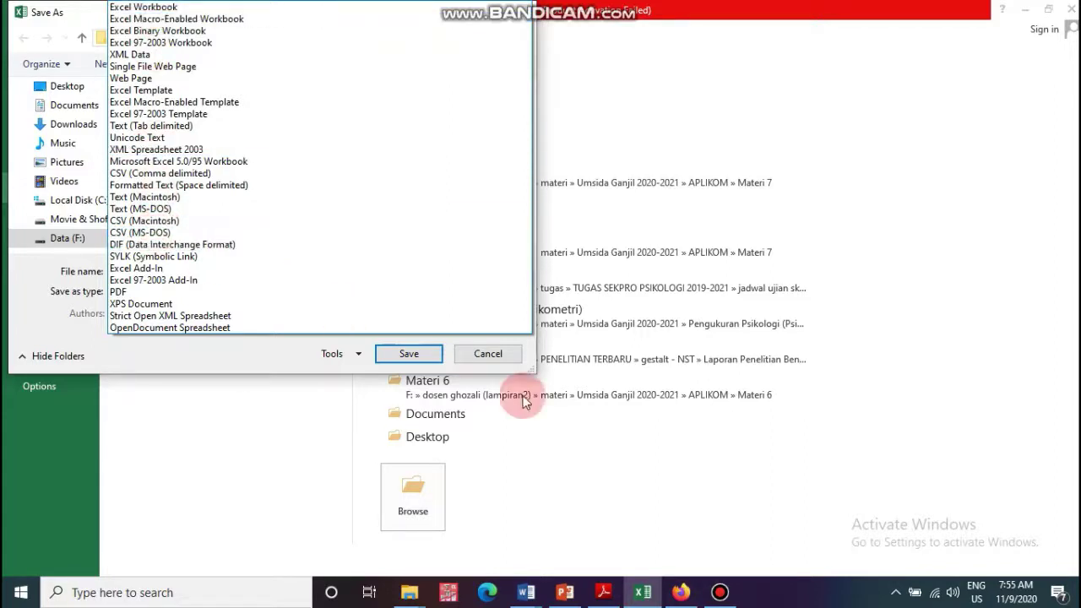
pyautogui.click(487, 354)
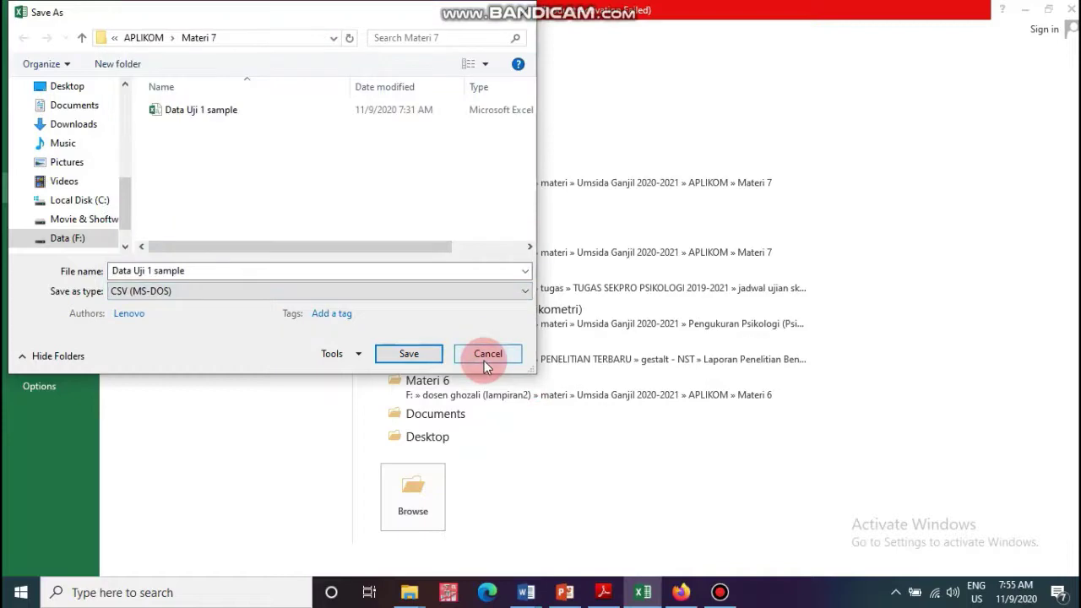
pyautogui.click(33, 27)
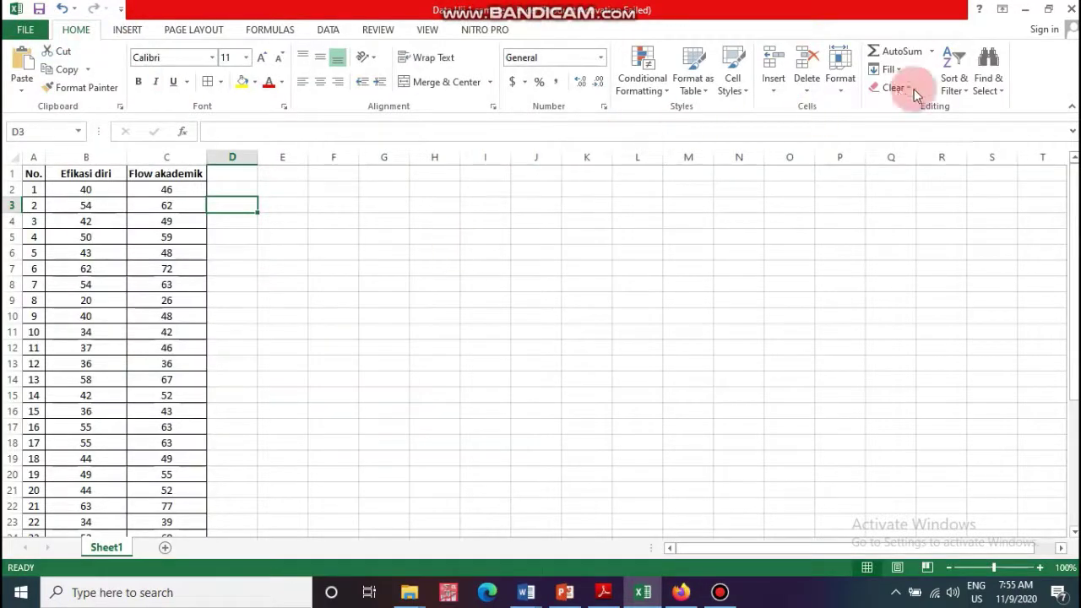
# Minimize the open Excel, PowerPoint and Word windows to reach the desktop.
pyautogui.click(1025, 10)
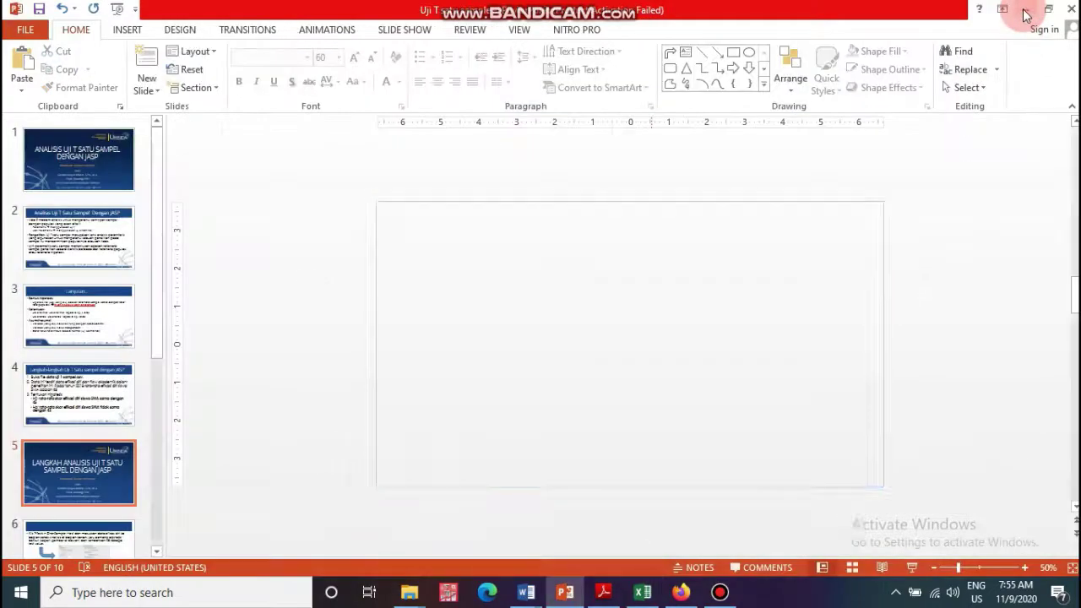
pyautogui.click(1021, 11)
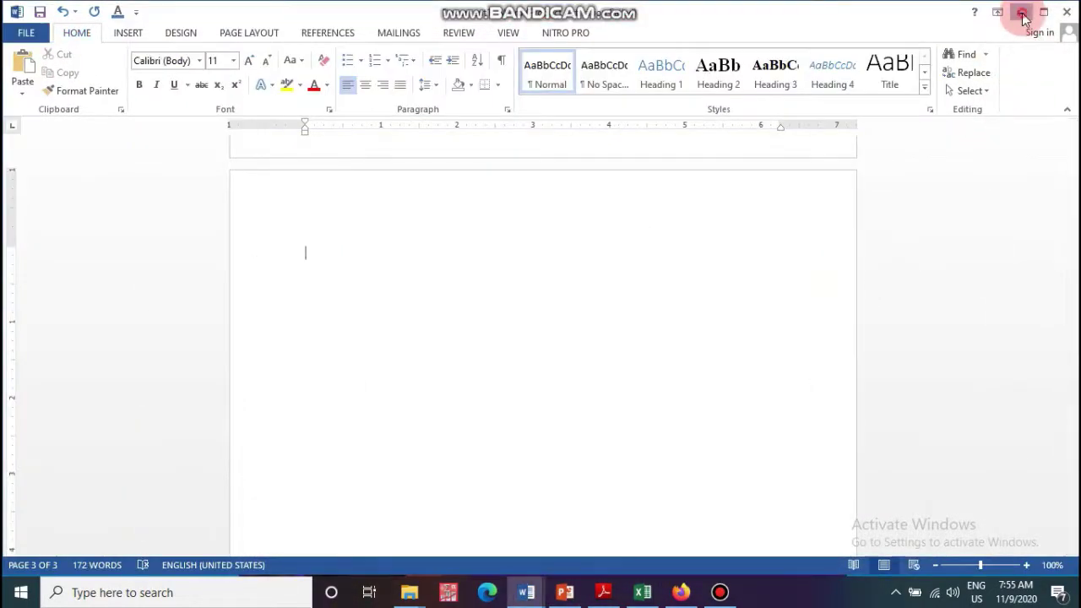
pyautogui.click(1021, 11)
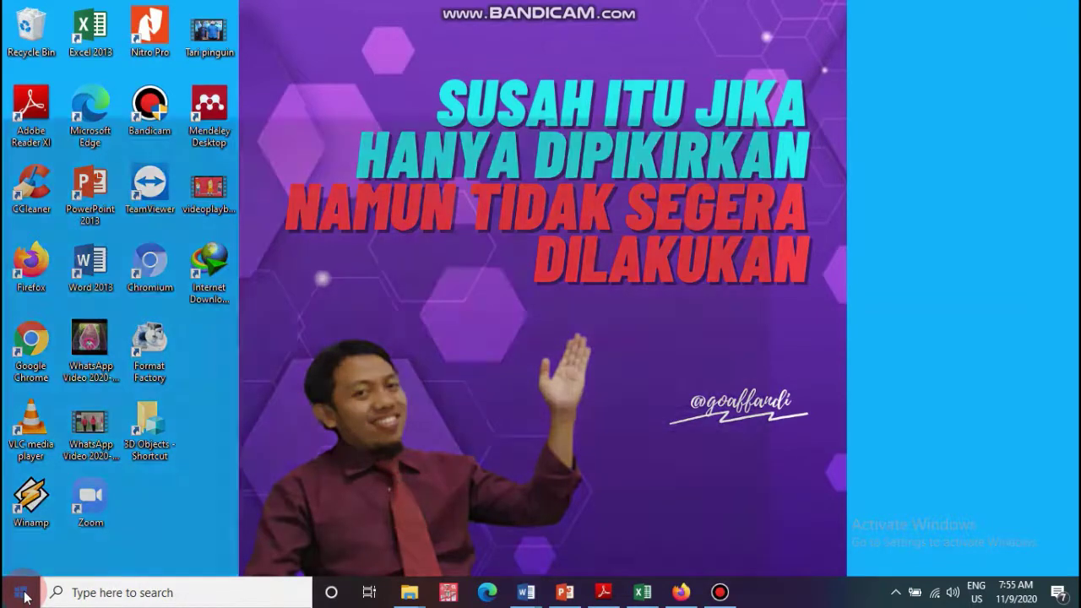
# Launch JASP from the installed programs and dismiss the chat notification that covers its window.
pyautogui.click(23, 595)
pyautogui.scroll(-5, 106, 507)
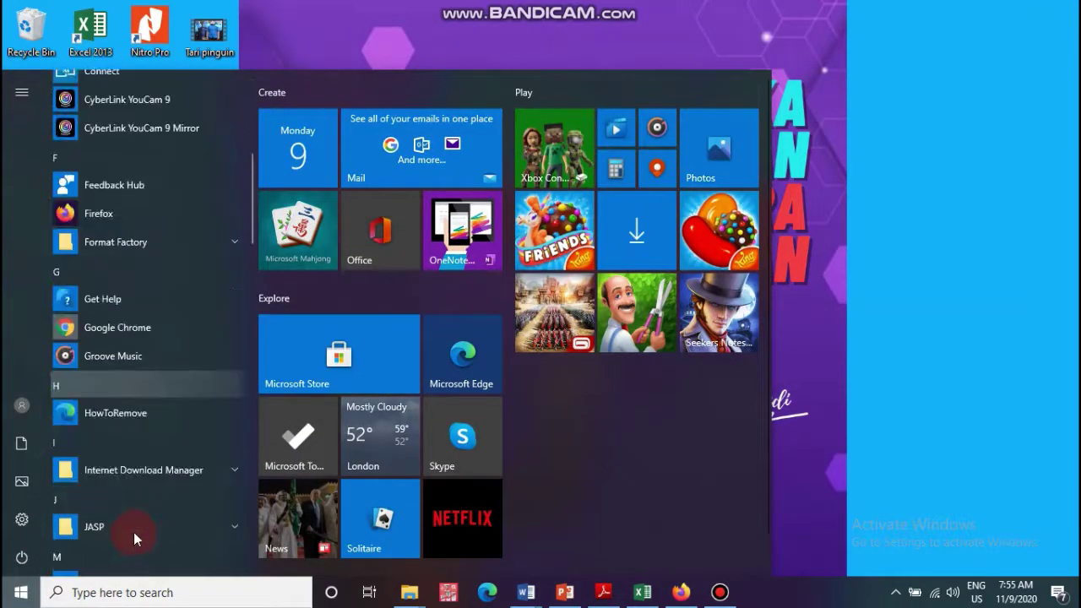
pyautogui.click(124, 530)
pyautogui.click(124, 554)
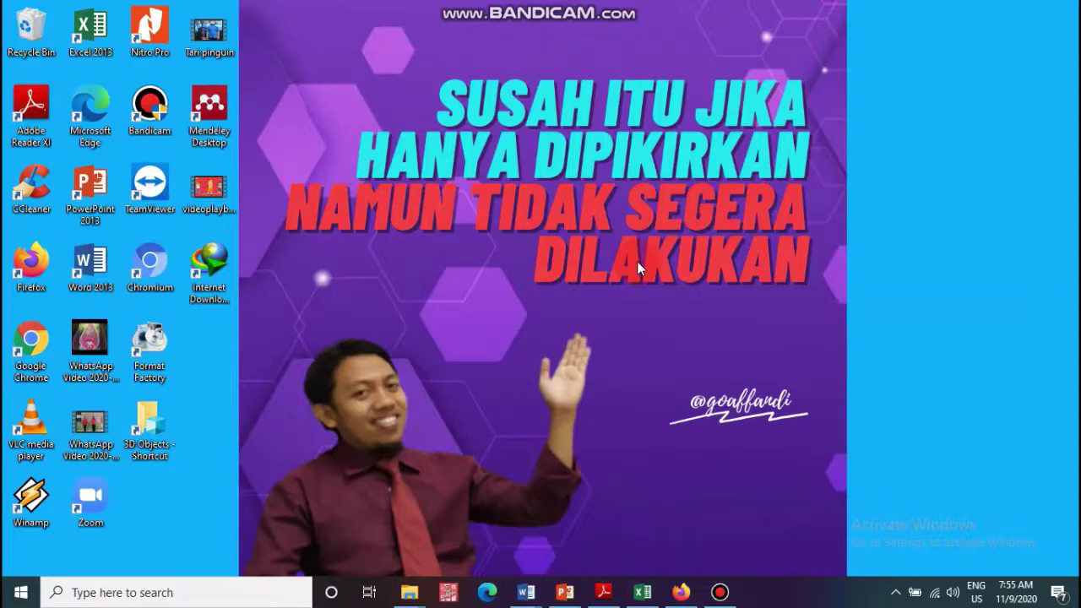
pyautogui.moveTo(633, 10)
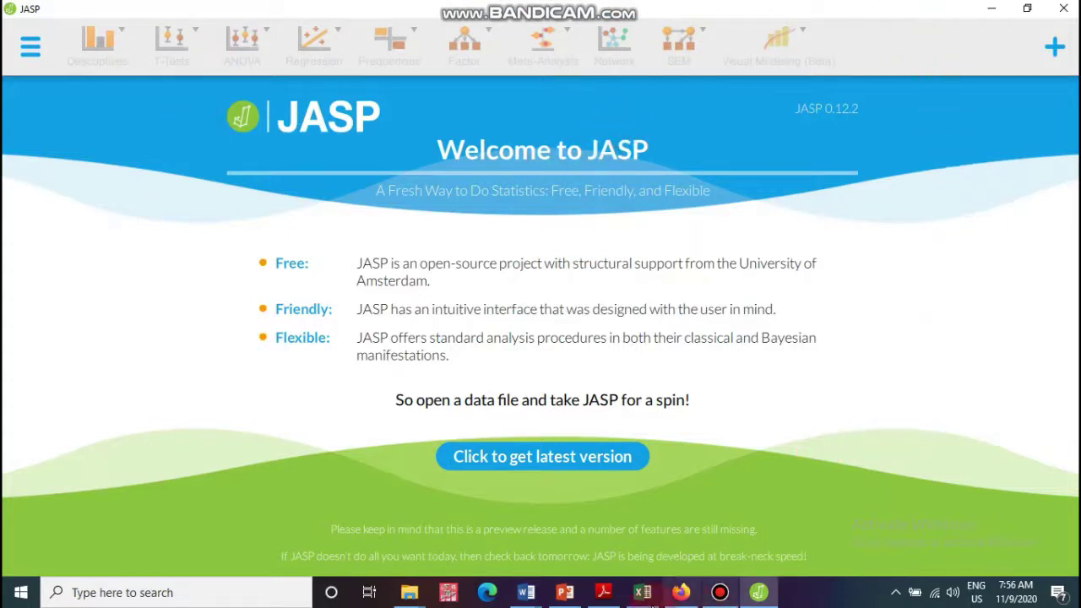
pyautogui.moveTo(634, 601)
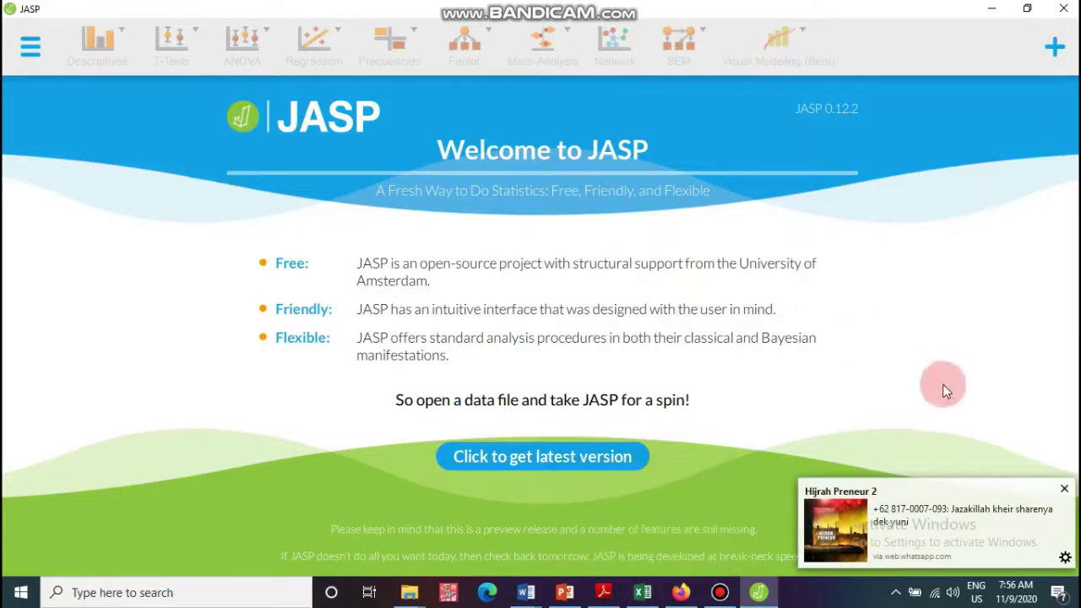
pyautogui.click(1064, 489)
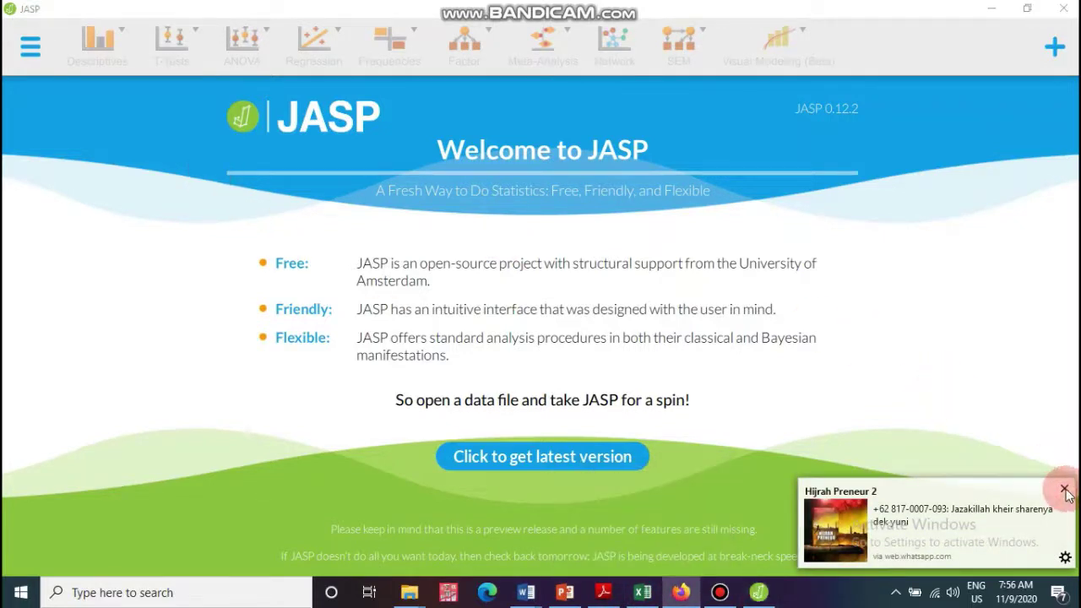
pyautogui.click(1066, 490)
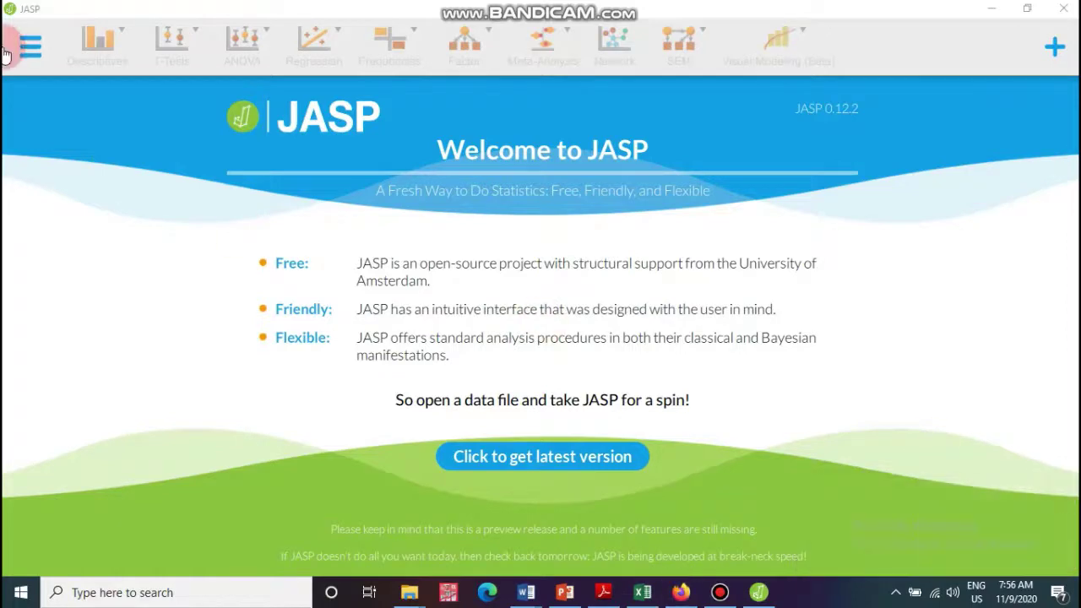
# Open the data file Data Uji 1 sample from the Materi 7 folder on the computer.
pyautogui.click(33, 48)
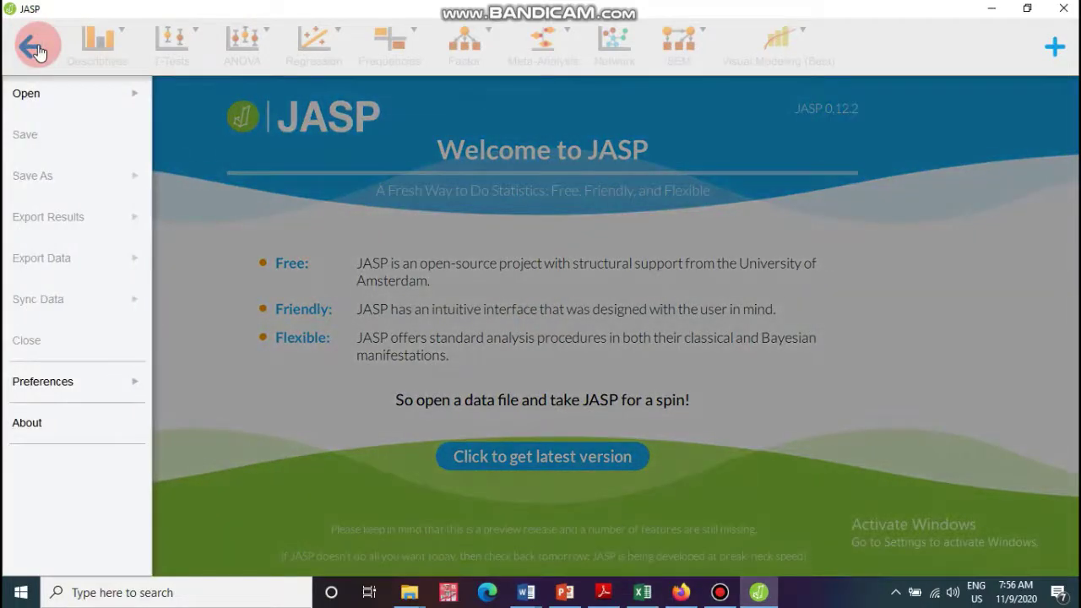
pyautogui.click(34, 48)
pyautogui.click(34, 48)
pyautogui.click(49, 95)
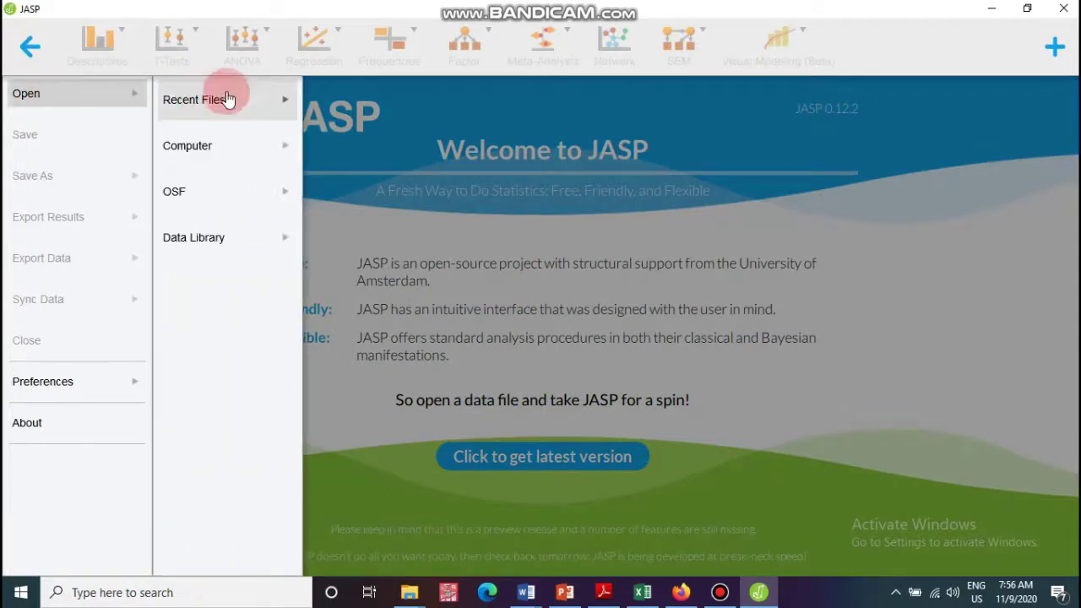
pyautogui.click(229, 146)
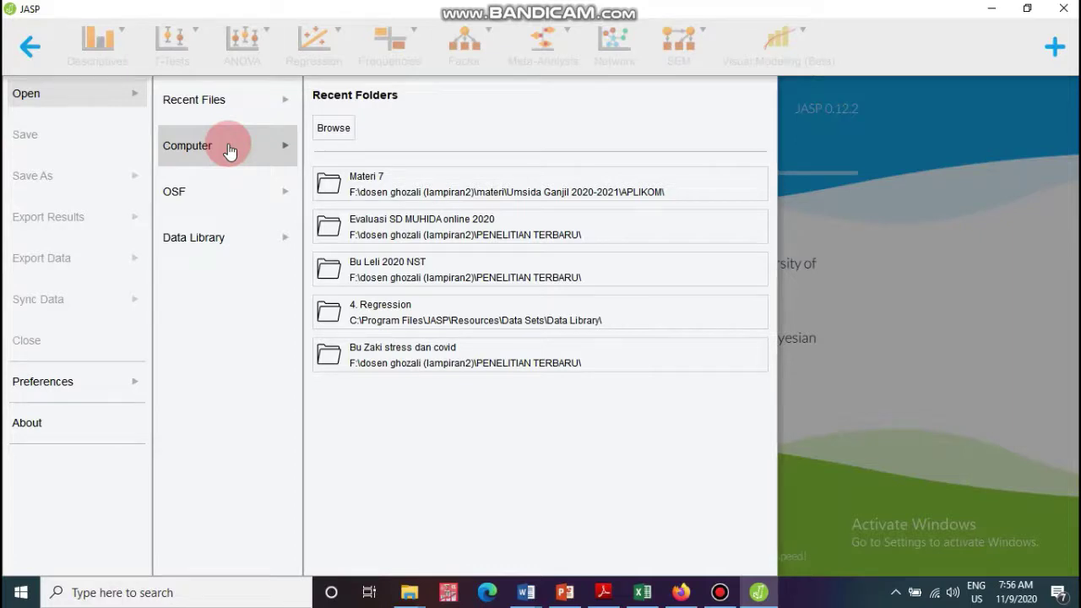
pyautogui.click(361, 190)
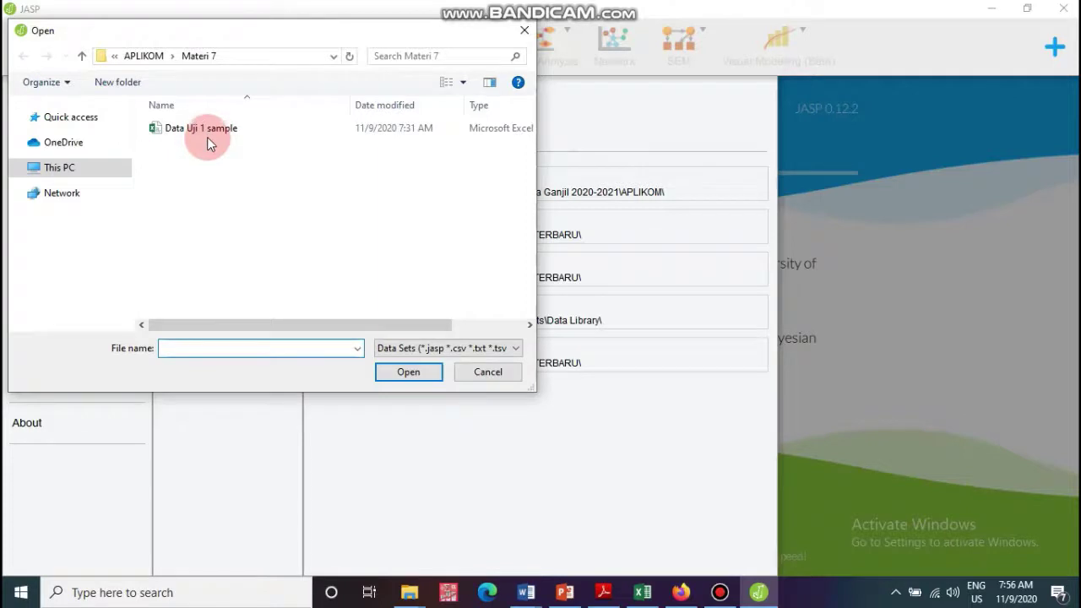
pyautogui.click(207, 131)
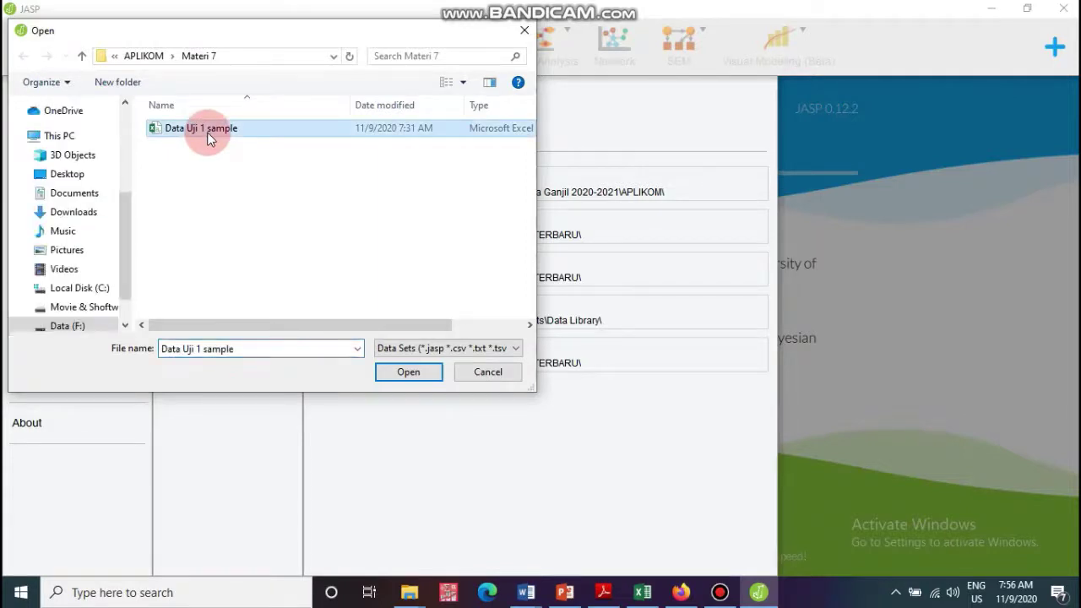
pyautogui.click(410, 375)
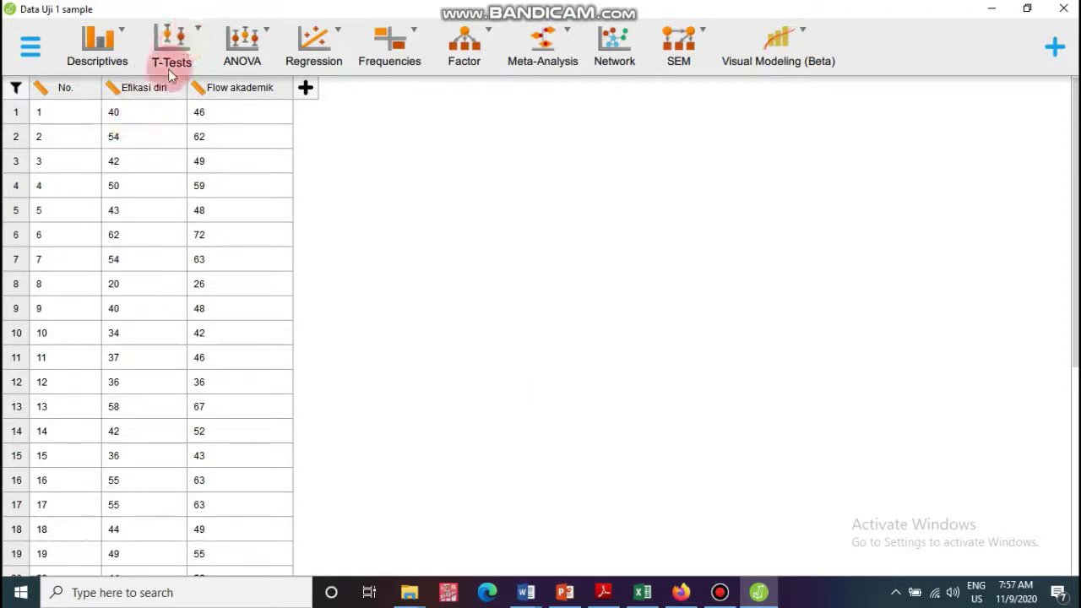
# Start a classical One Sample T-Test and assign Efikasi diri as its test variable.
pyautogui.click(196, 28)
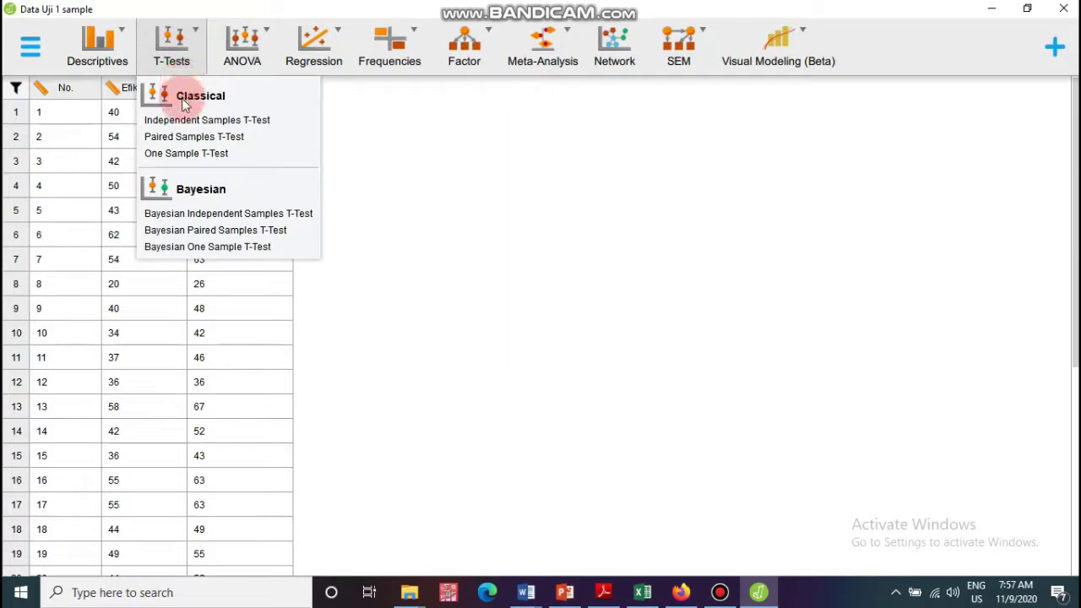
pyautogui.click(178, 157)
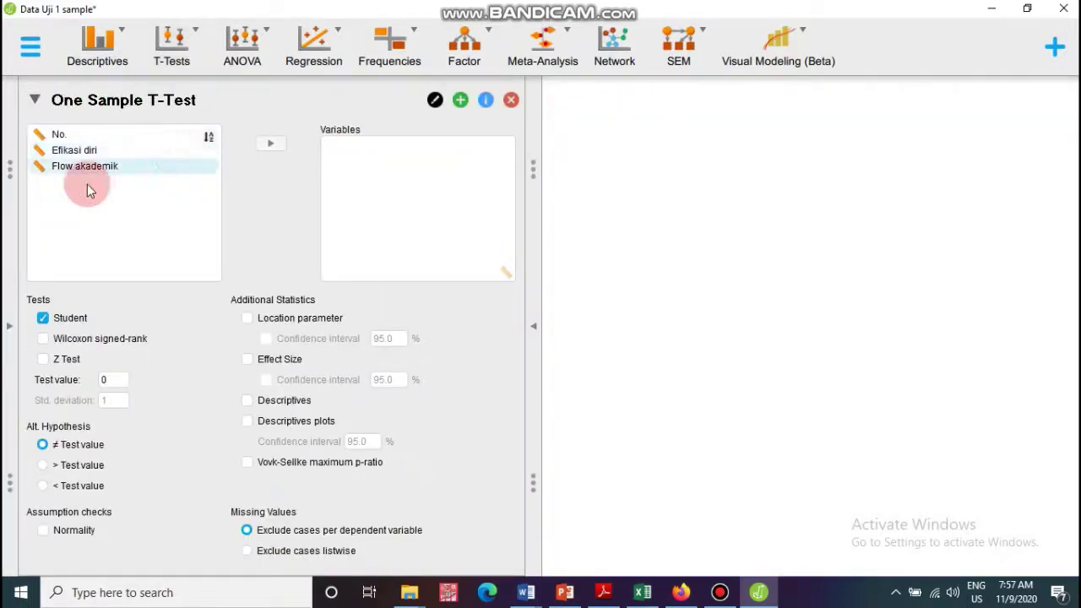
pyautogui.click(58, 151)
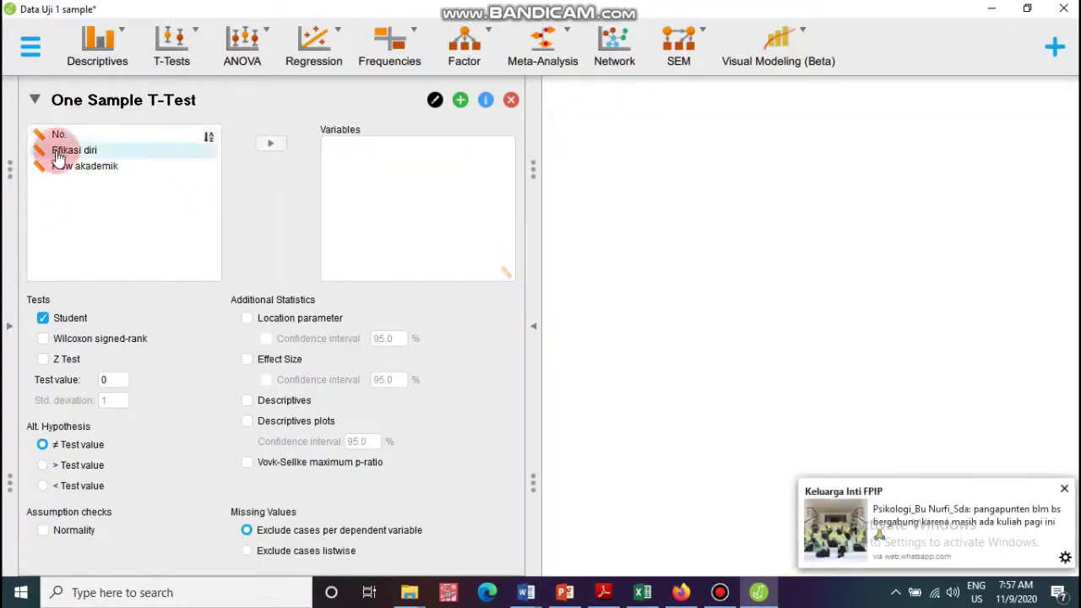
pyautogui.click(1064, 488)
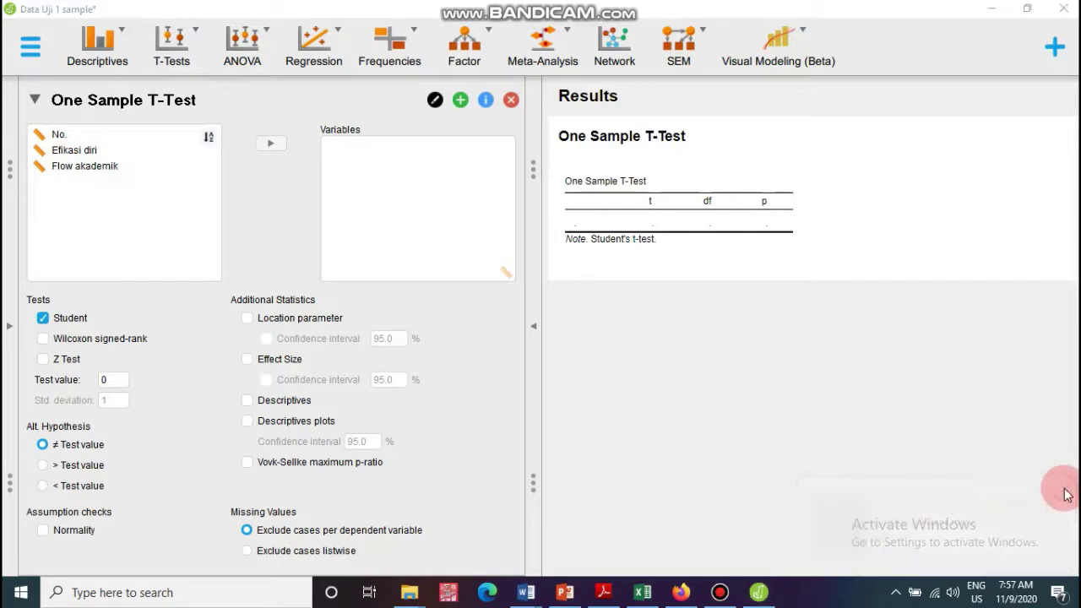
pyautogui.click(74, 151)
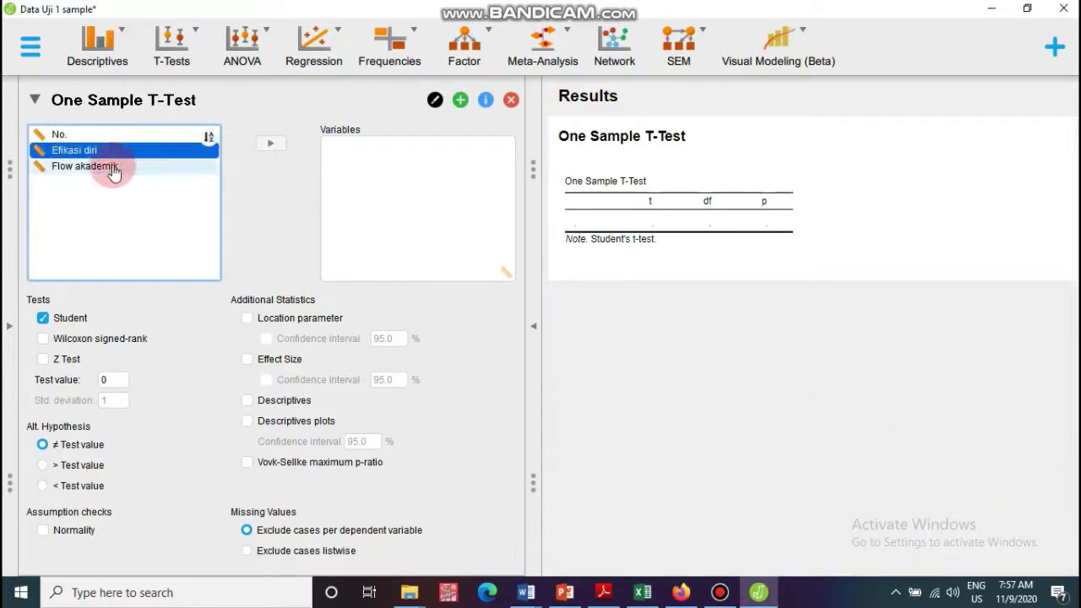
pyautogui.click(109, 167)
pyautogui.click(90, 155)
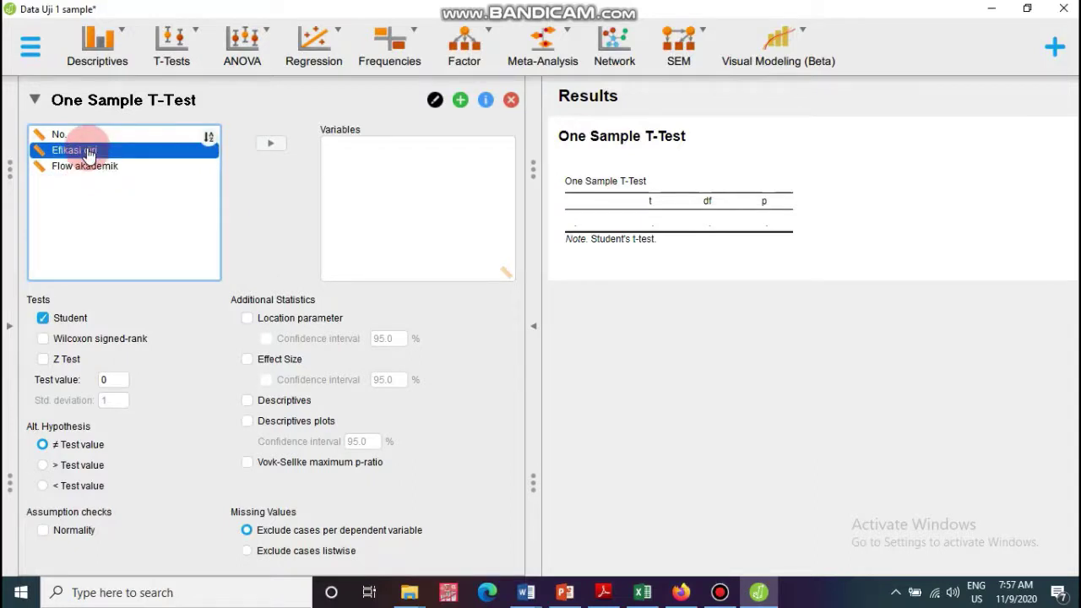
pyautogui.click(89, 174)
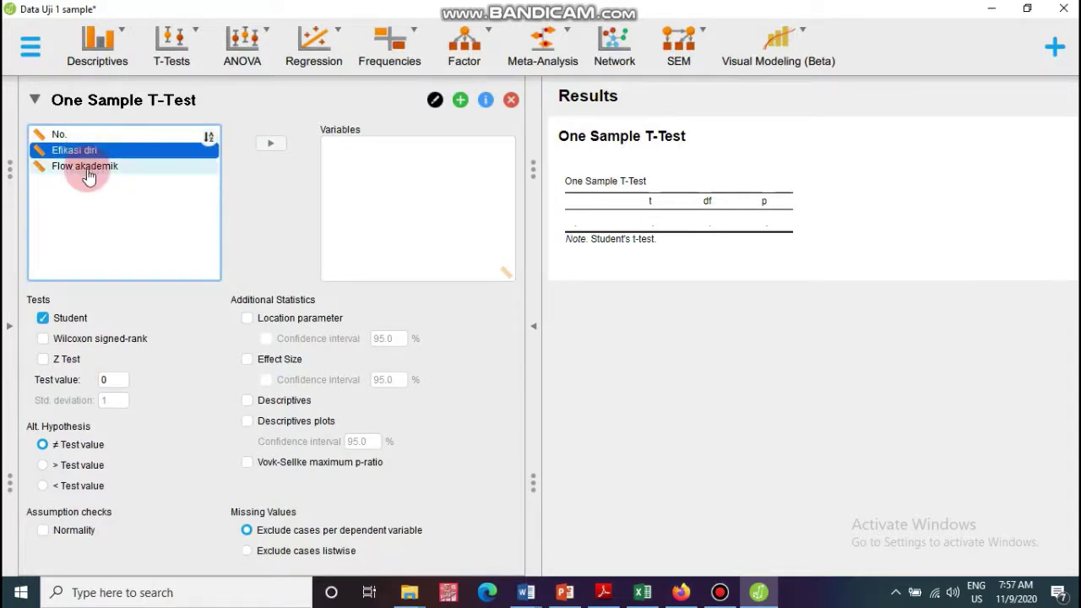
pyautogui.click(275, 148)
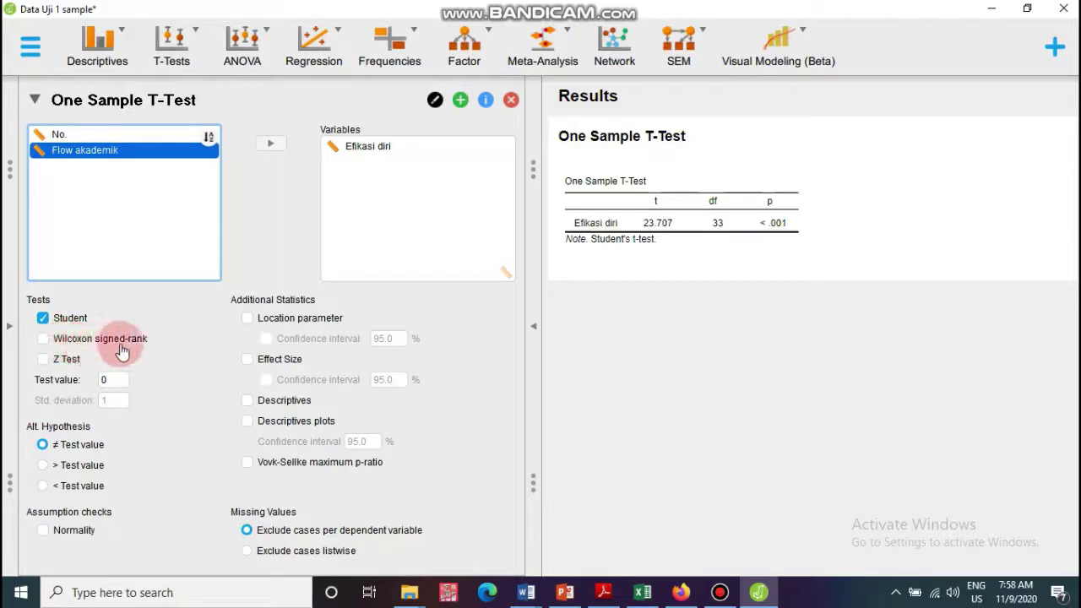
# Set the t-test's test value to 45 and enable the Normality assumption check.
pyautogui.click(113, 381)
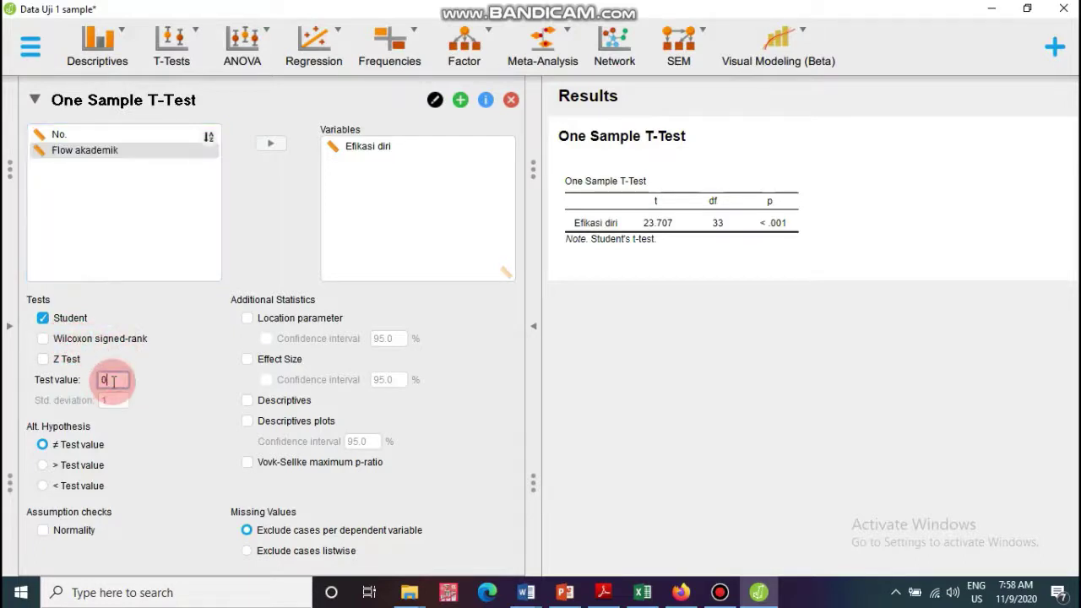
pyautogui.press('BackSpace')
pyautogui.write('45')
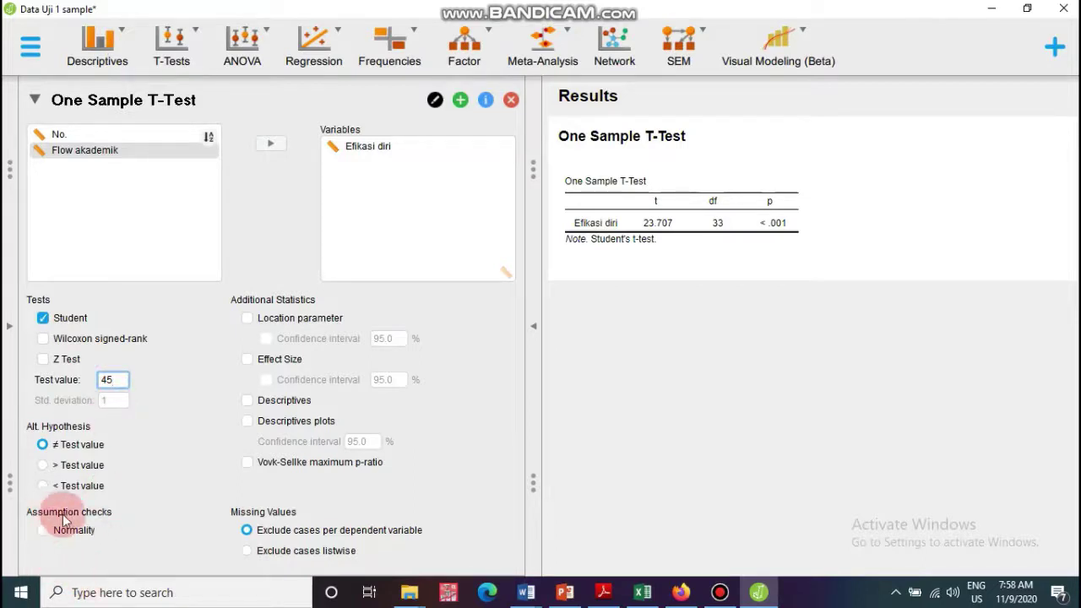
pyautogui.click(43, 533)
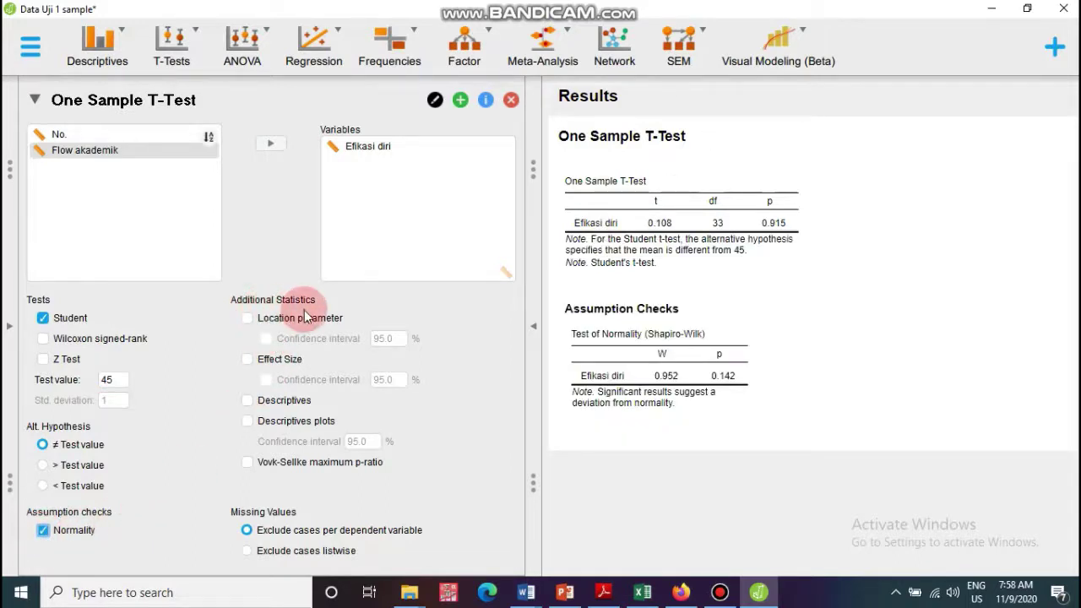
# Add the location parameter, effect size and descriptives to the one-sample t-test output.
pyautogui.click(247, 321)
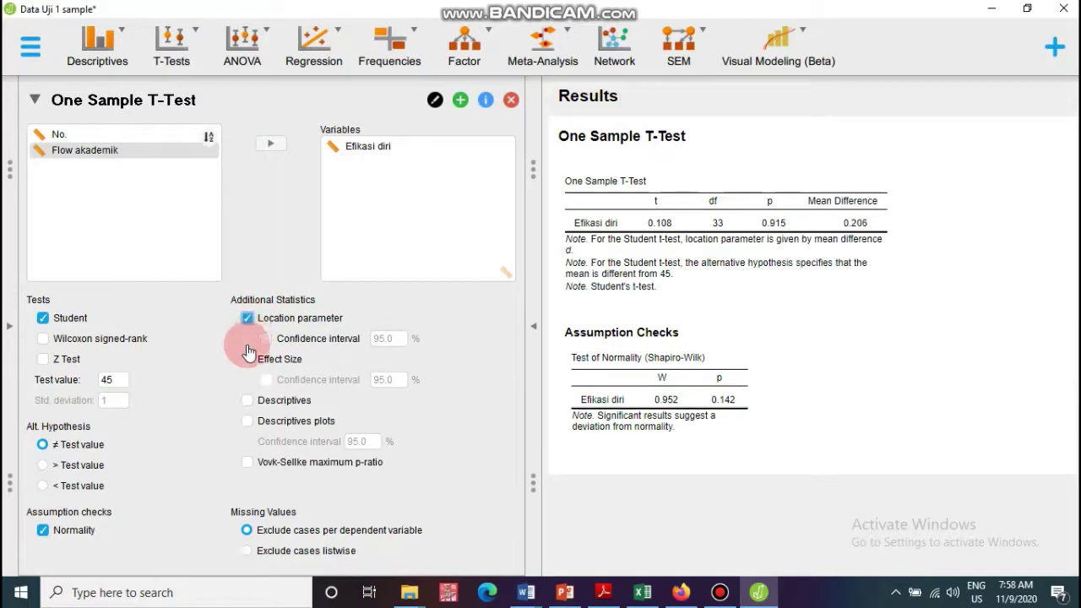
pyautogui.click(248, 360)
pyautogui.click(250, 402)
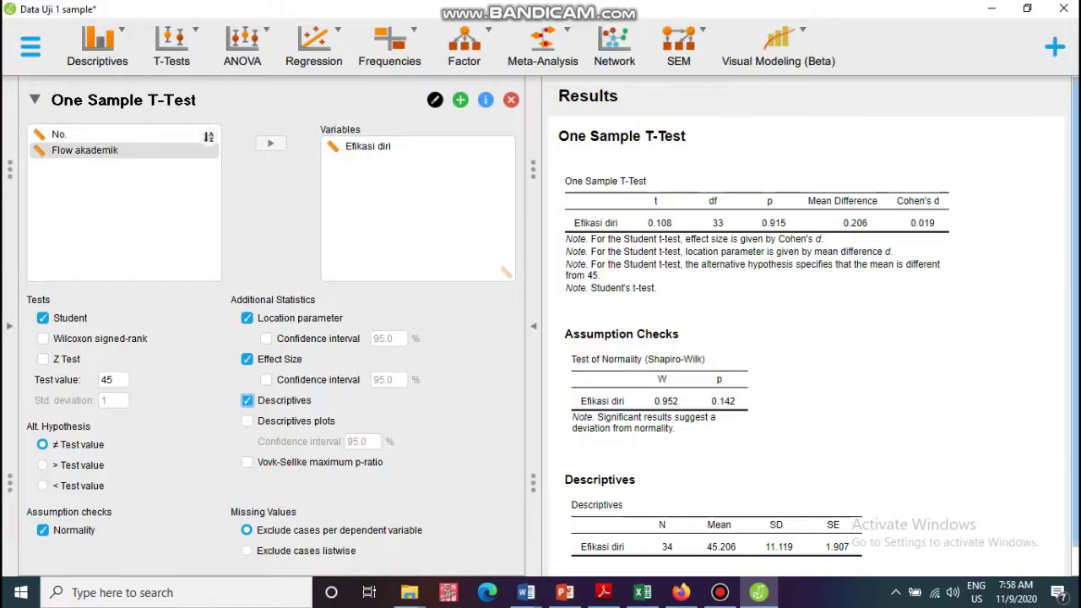
pyautogui.scroll(-1, 1074, 339)
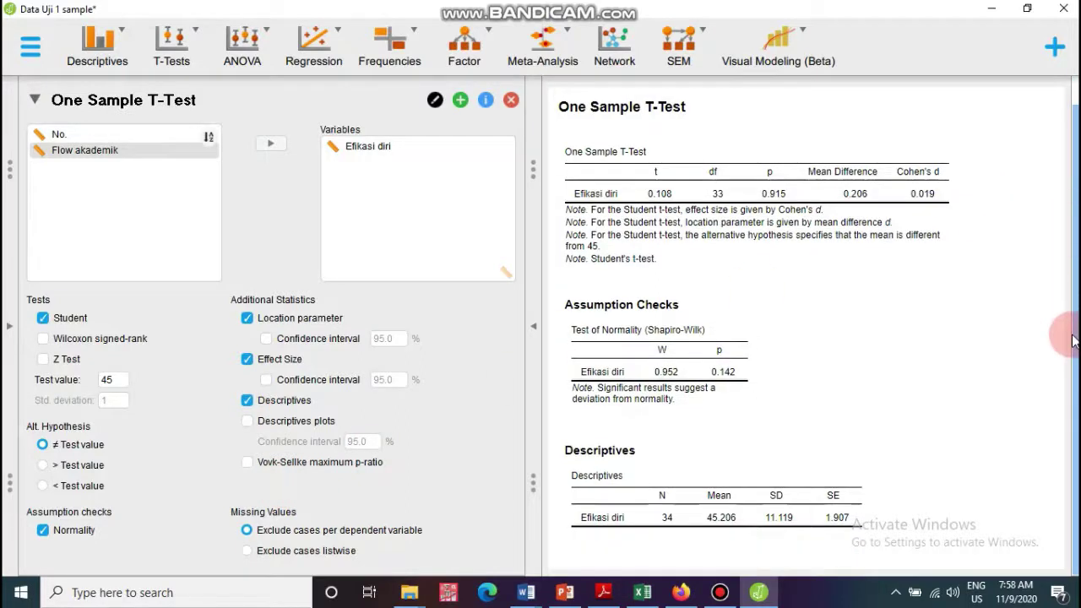
pyautogui.scroll(1, 1073, 339)
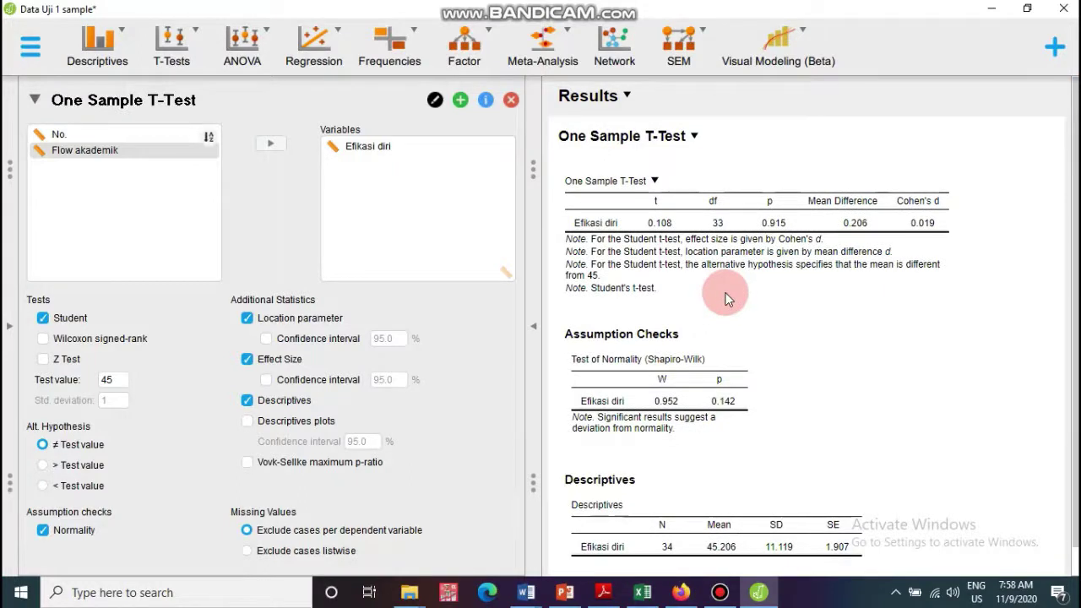
# Copy the entire Results output and paste it onto the blank third page of Document1 in Word.
pyautogui.click(627, 96)
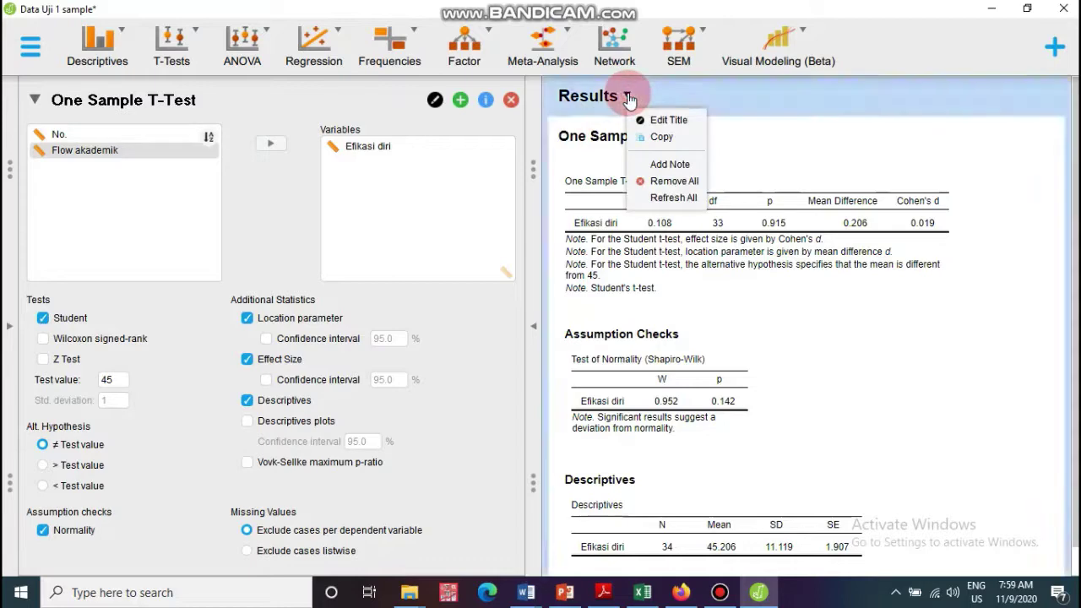
pyautogui.click(657, 137)
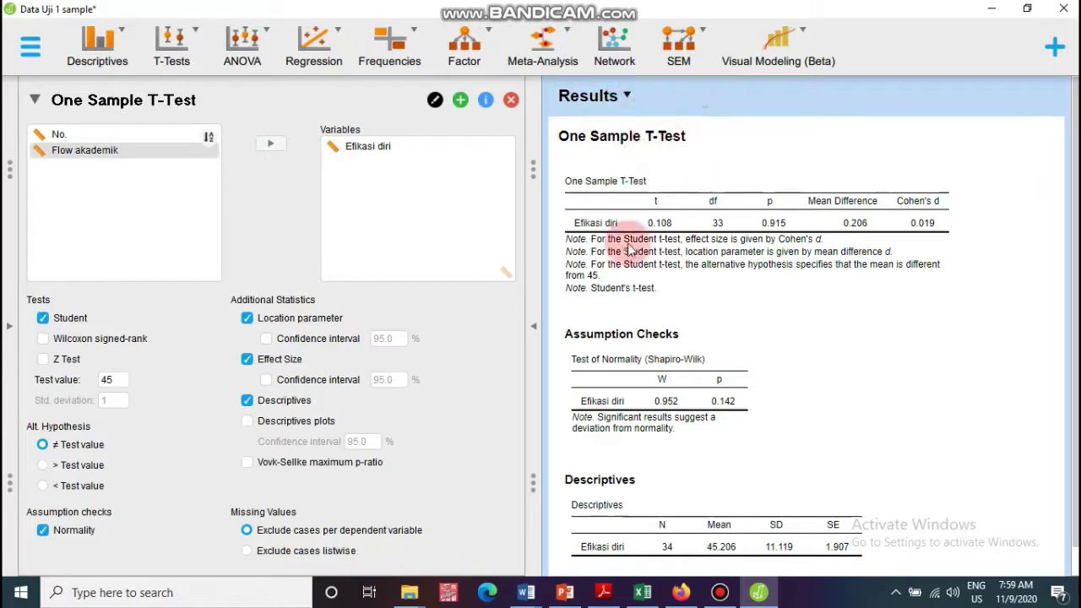
pyautogui.moveTo(525, 592)
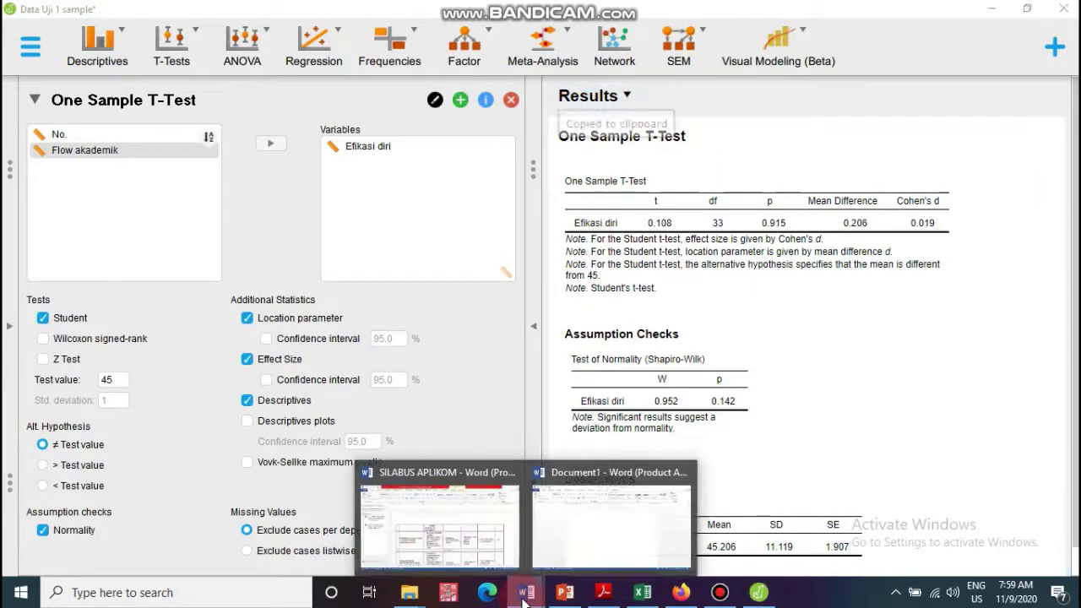
pyautogui.click(606, 520)
pyautogui.click(530, 592)
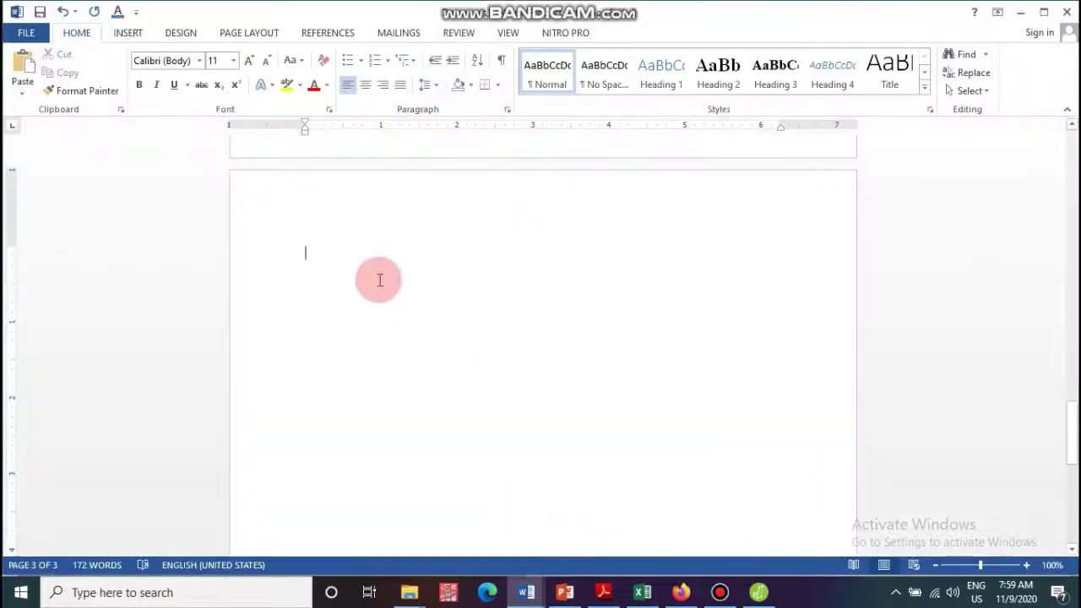
pyautogui.rightClick(348, 263)
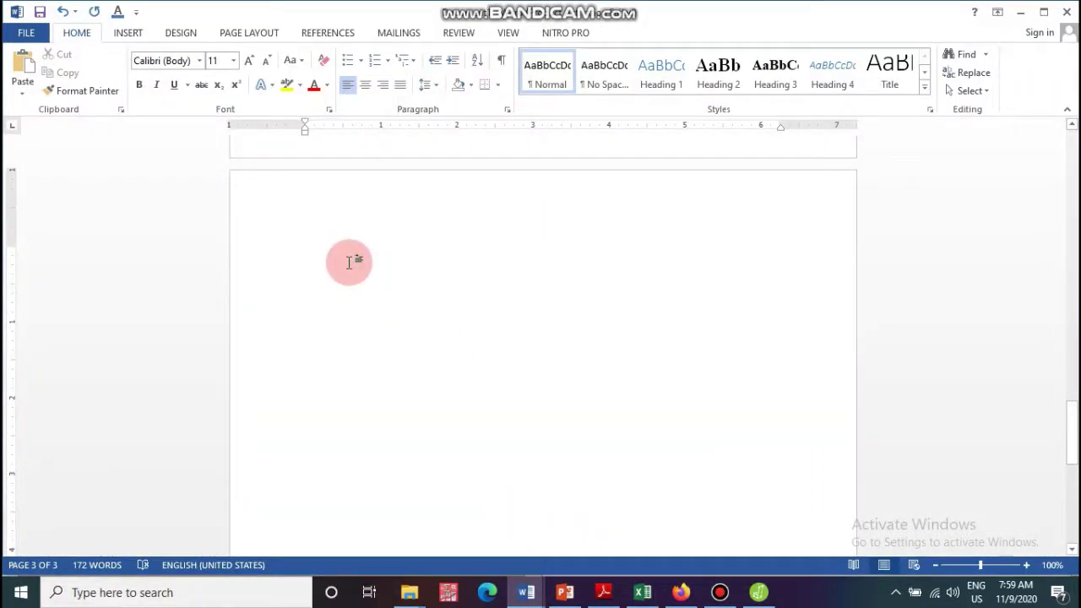
pyautogui.rightClick(349, 263)
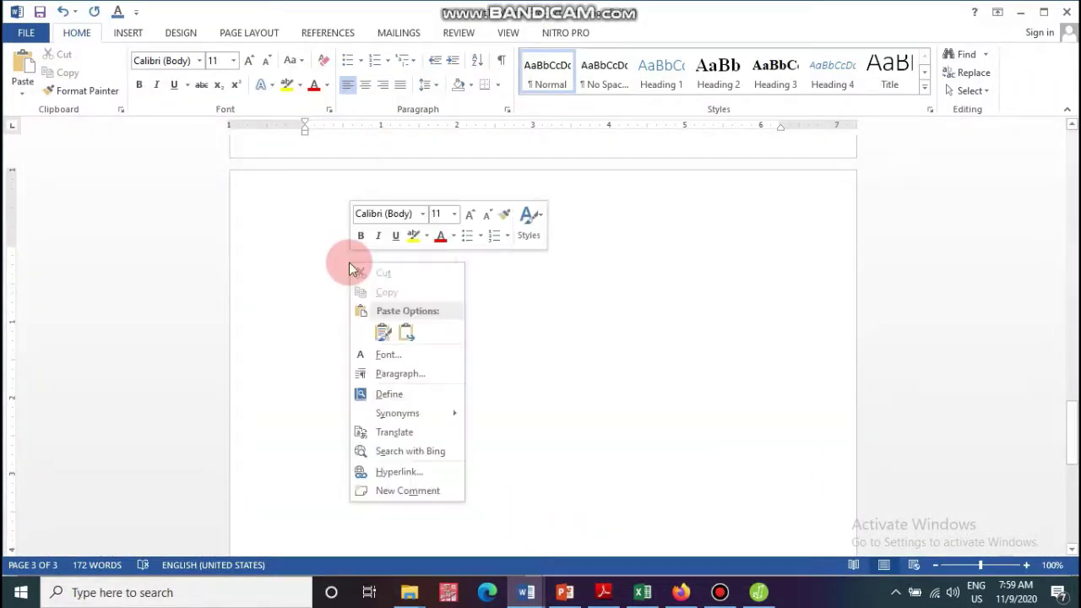
pyautogui.click(320, 246)
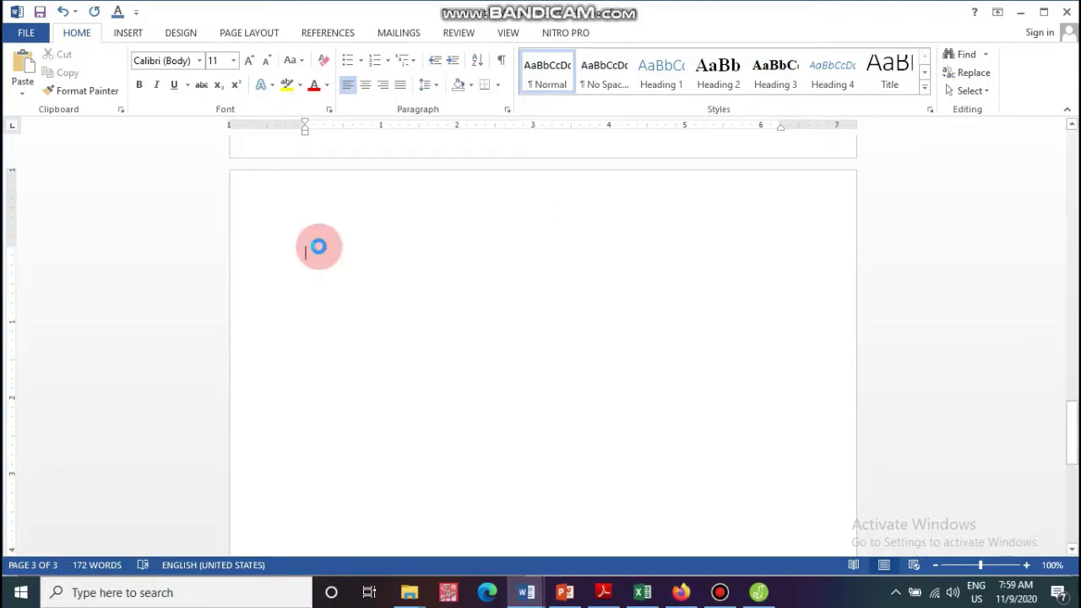
pyautogui.hotkey('ctrl', 'v')
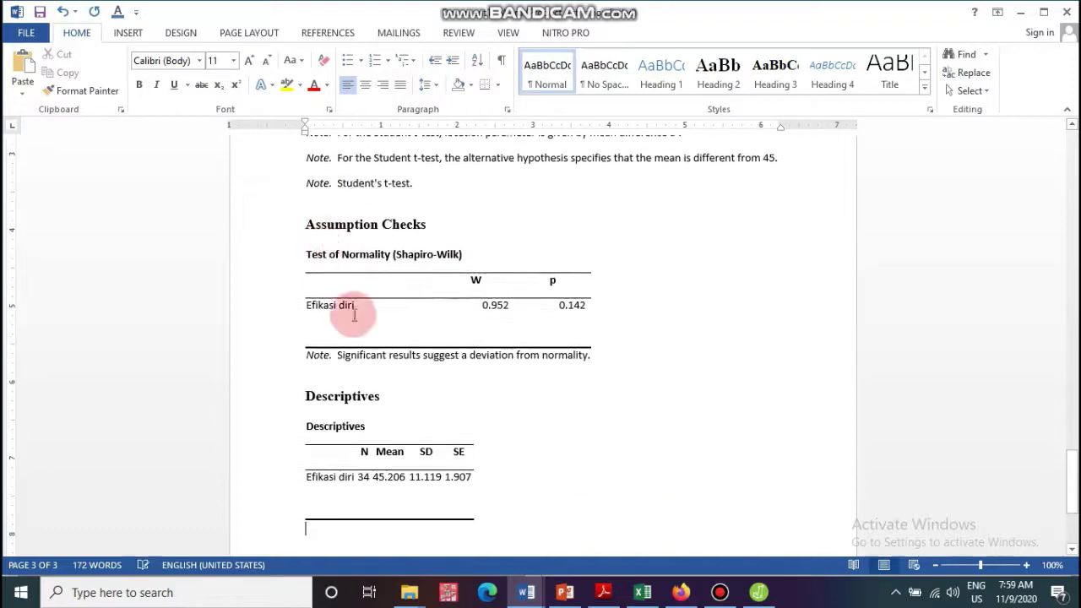
# Review the pasted One Sample T-Test table and its notes, and the Assumption Checks section with the Shapiro-Wilk normality table.
pyautogui.scroll(5, 437, 441)
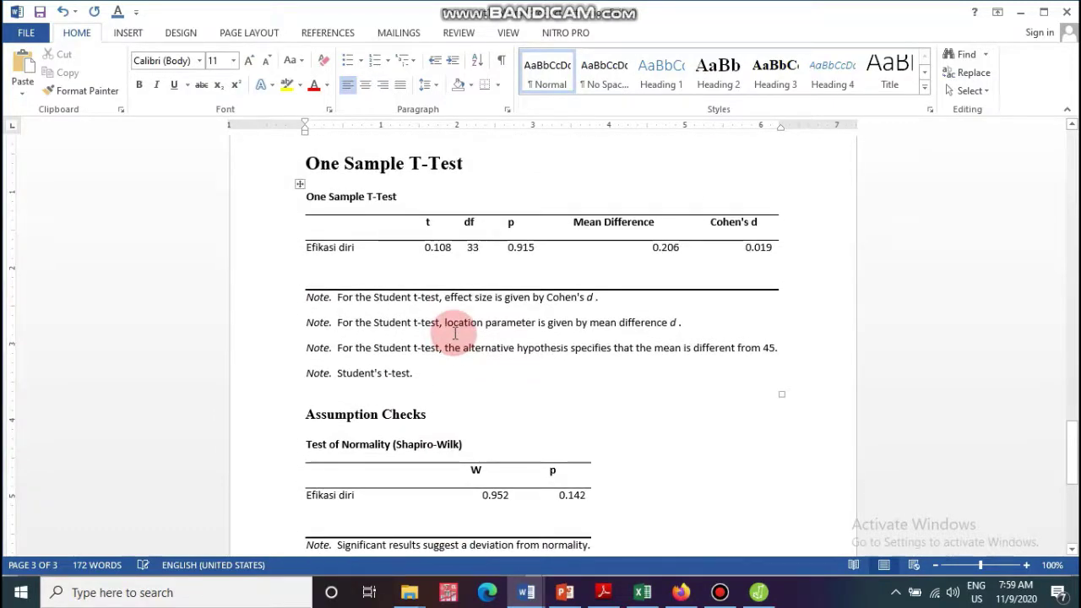
pyautogui.moveTo(539, 6)
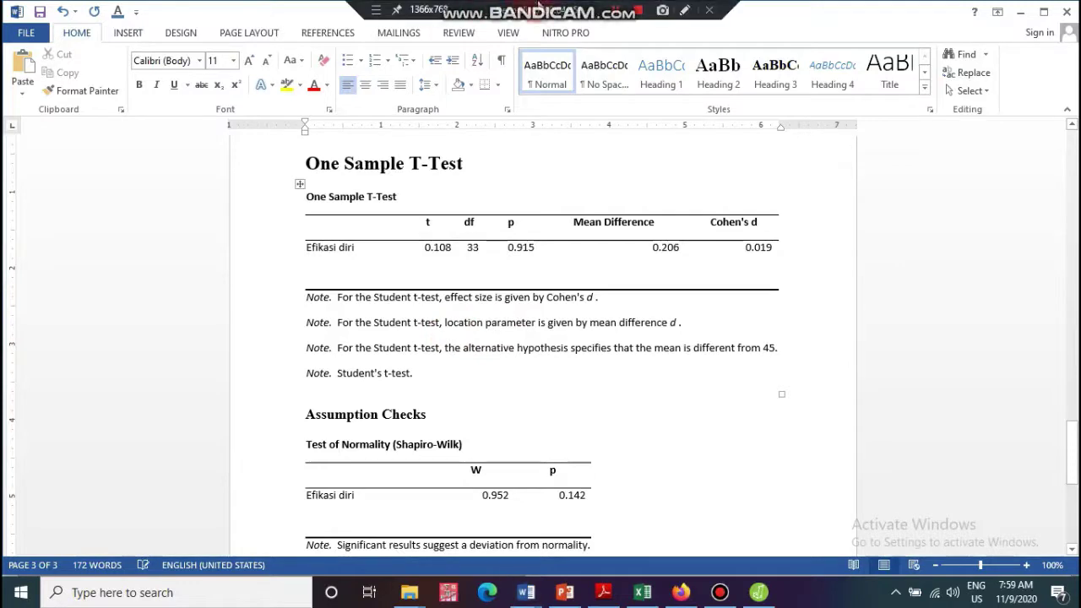
pyautogui.click(617, 15)
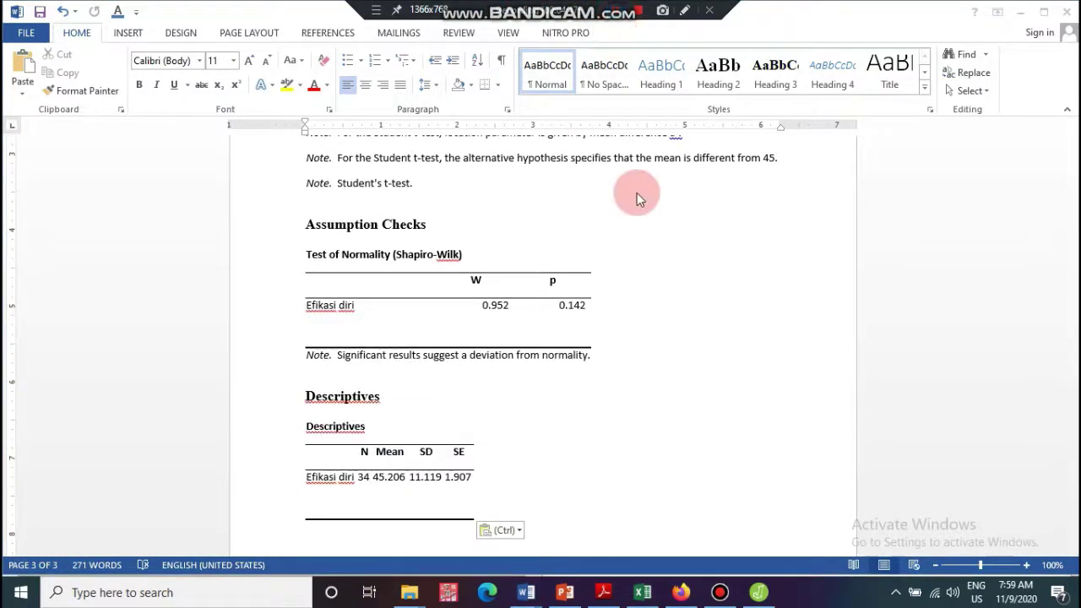
pyautogui.click(466, 333)
pyautogui.scroll(4, 465, 330)
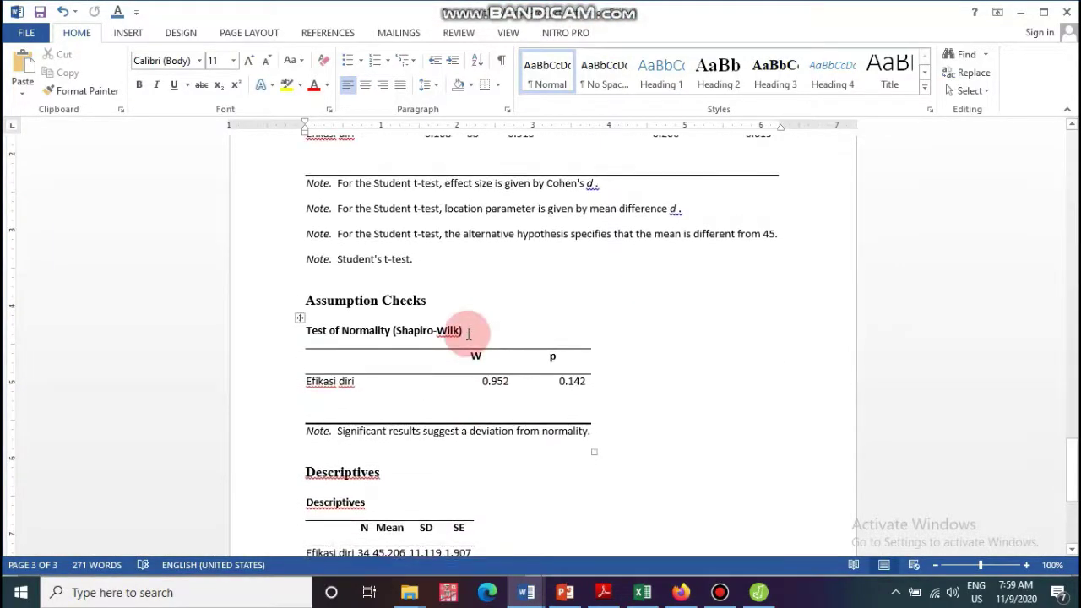
pyautogui.moveTo(313, 236); pyautogui.dragTo(676, 336)
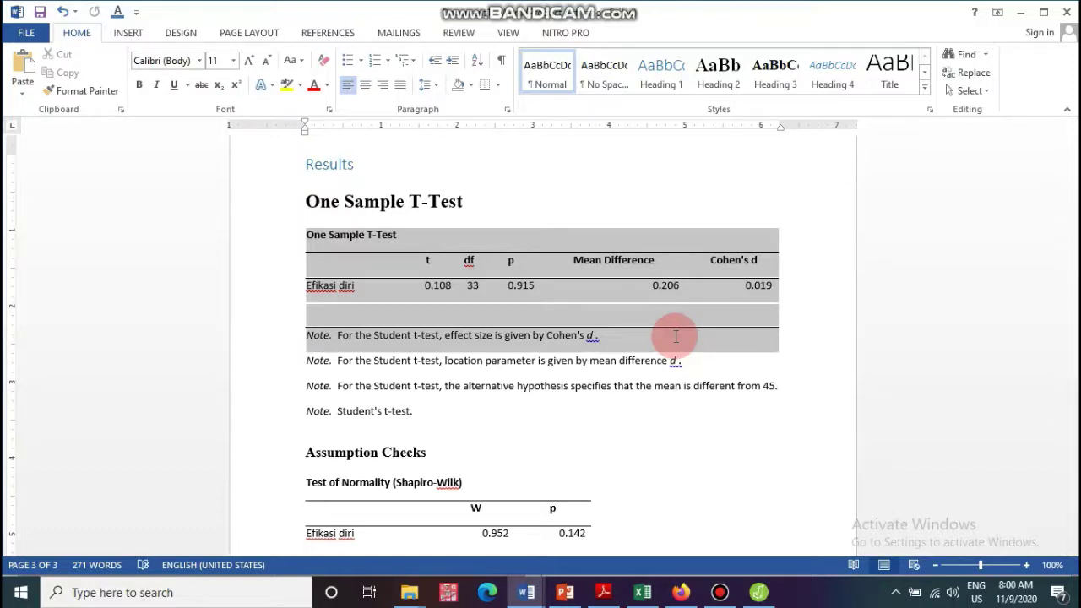
pyautogui.moveTo(676, 336); pyautogui.dragTo(682, 338)
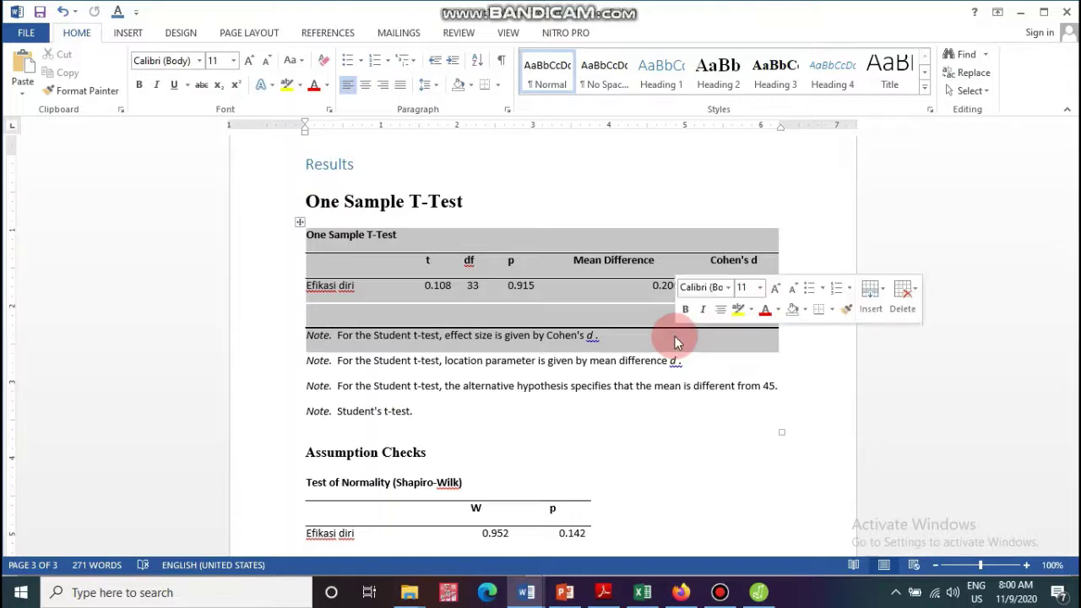
pyautogui.scroll(-3, 670, 338)
pyautogui.moveTo(309, 343); pyautogui.dragTo(547, 478)
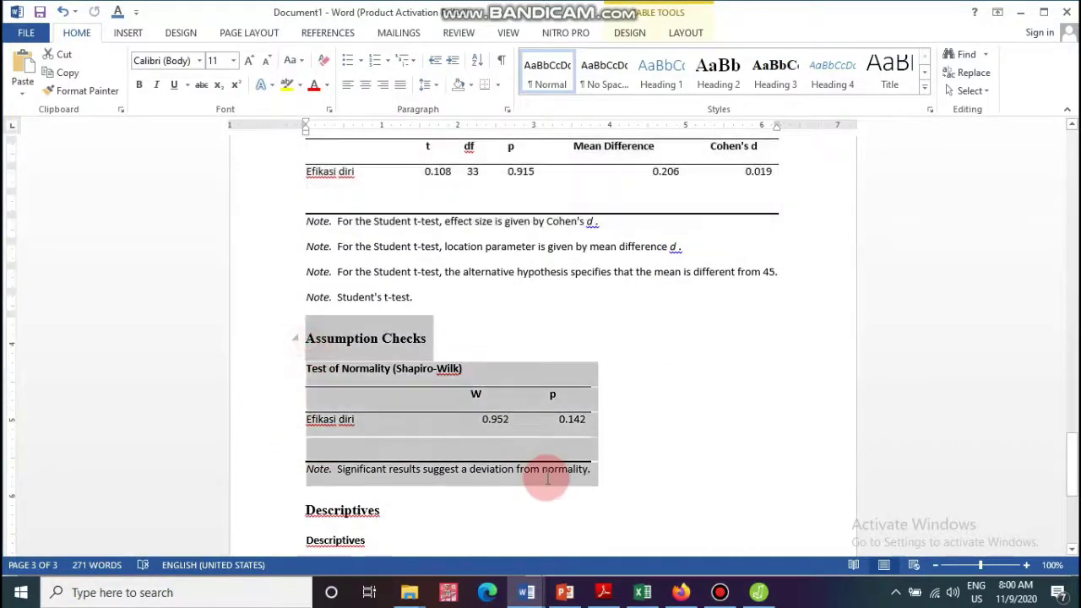
pyautogui.moveTo(395, 480); pyautogui.dragTo(401, 486)
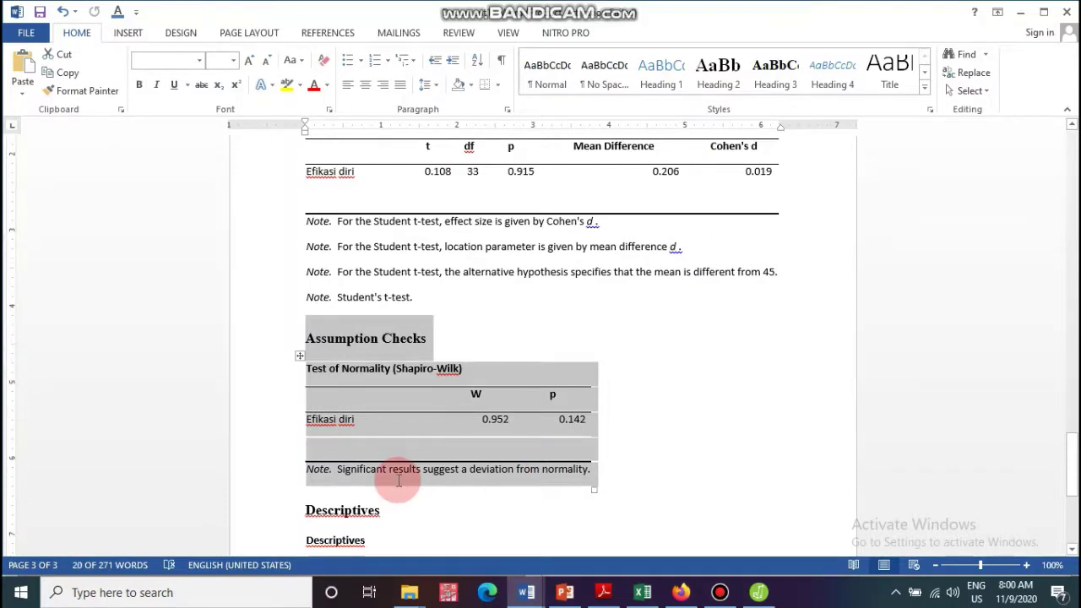
pyautogui.scroll(-2, 399, 479)
# Switch to the Uji T satu sample presentation in PowerPoint and examine the result interpretation on slides 7 and 8.
pyautogui.click(568, 595)
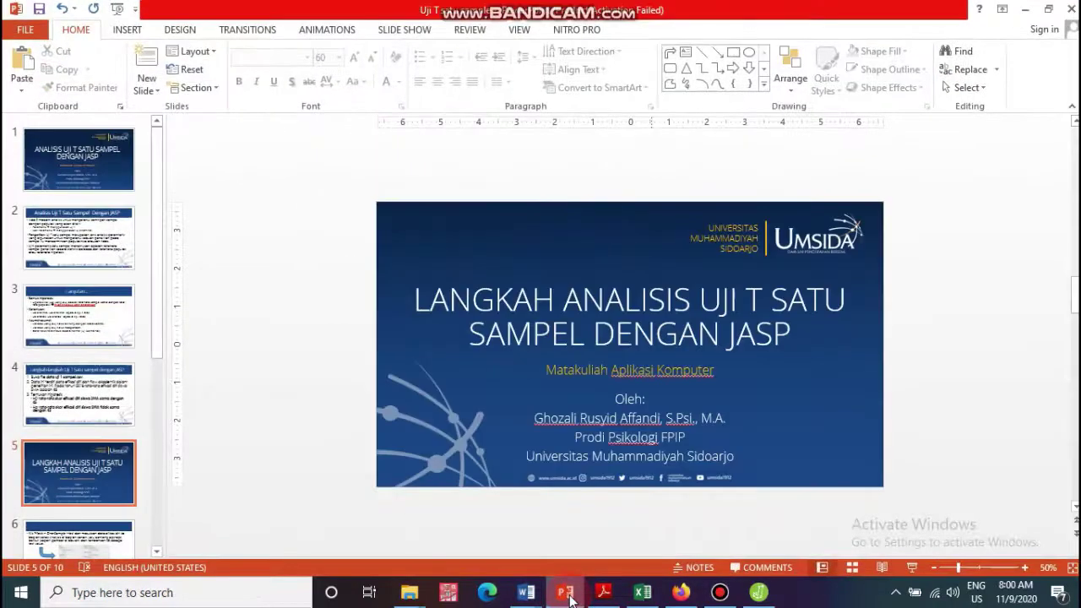
pyautogui.scroll(-3, 87, 495)
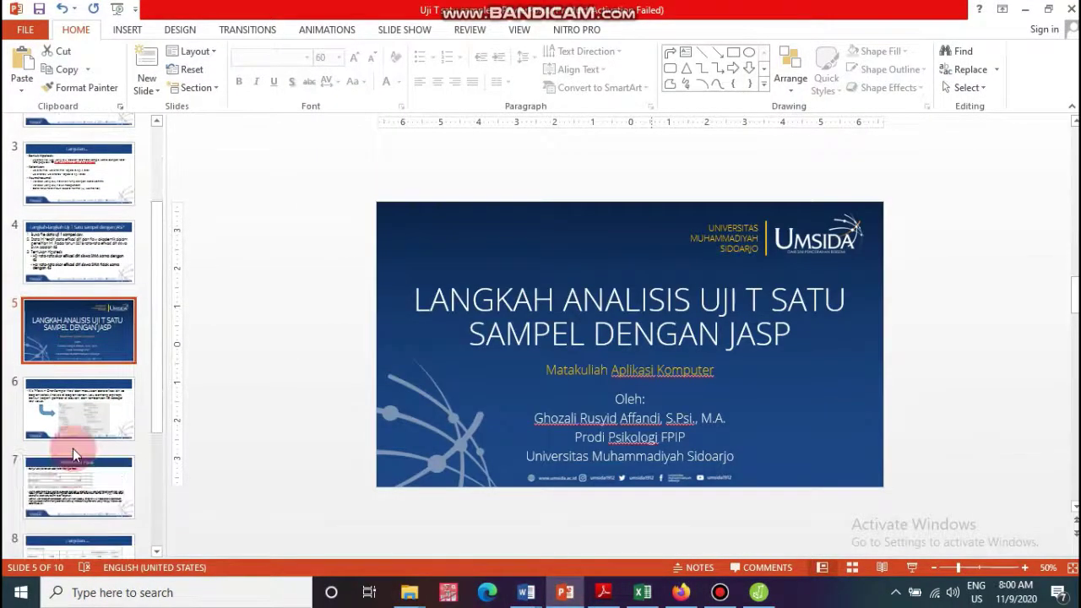
pyautogui.click(73, 456)
pyautogui.scroll(-4, 71, 464)
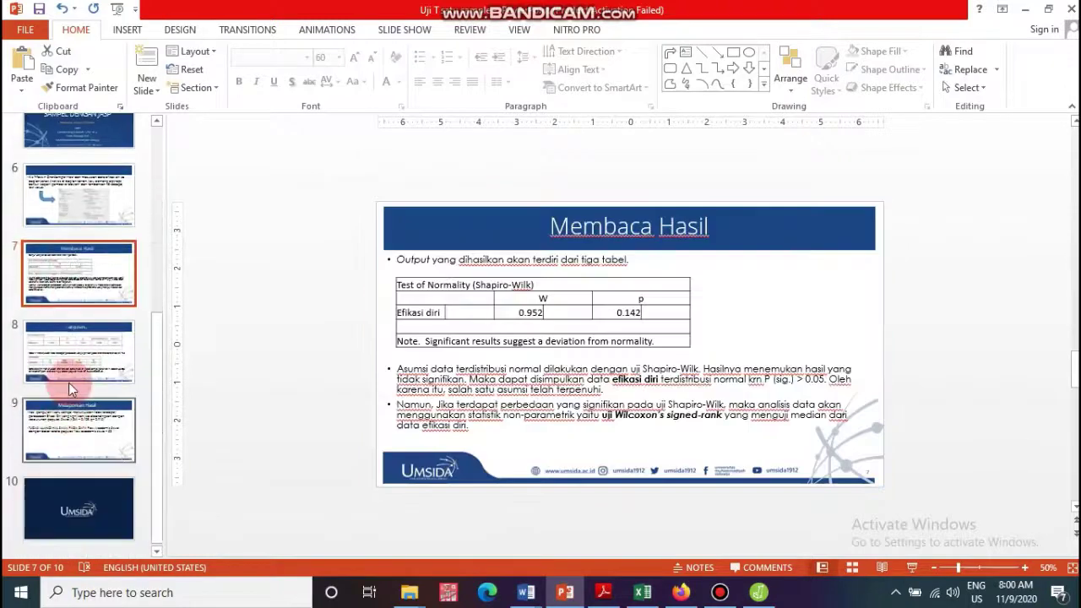
pyautogui.click(70, 347)
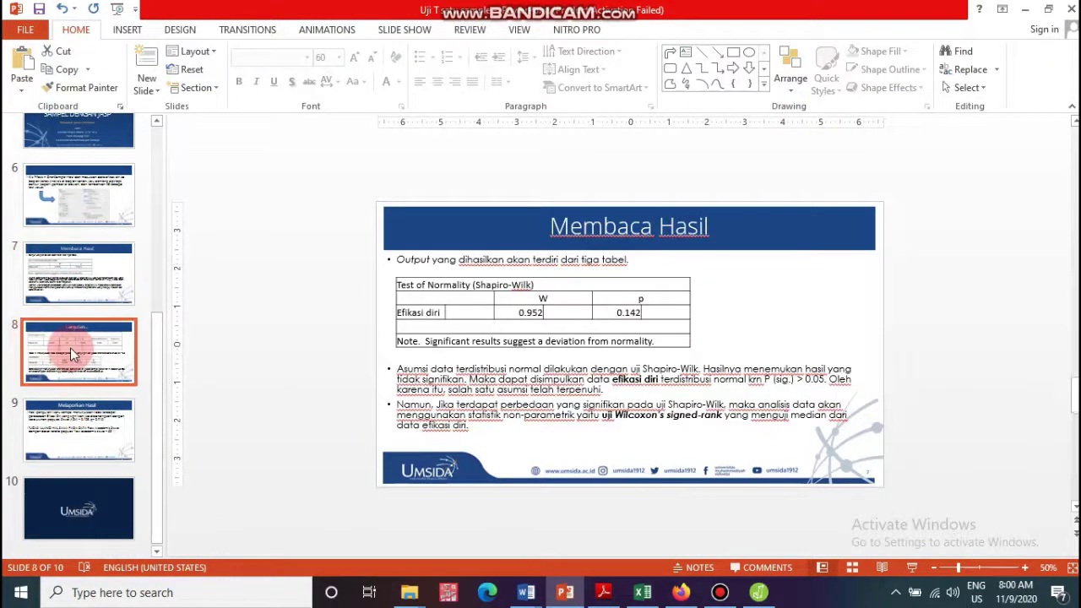
pyautogui.click(68, 284)
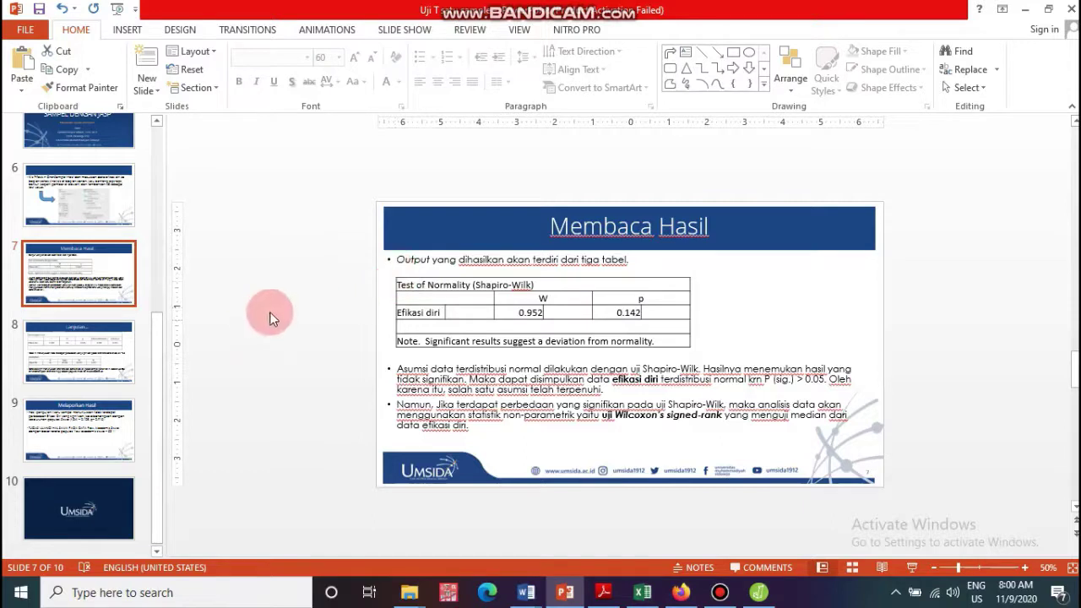
pyautogui.click(428, 282)
pyautogui.click(70, 340)
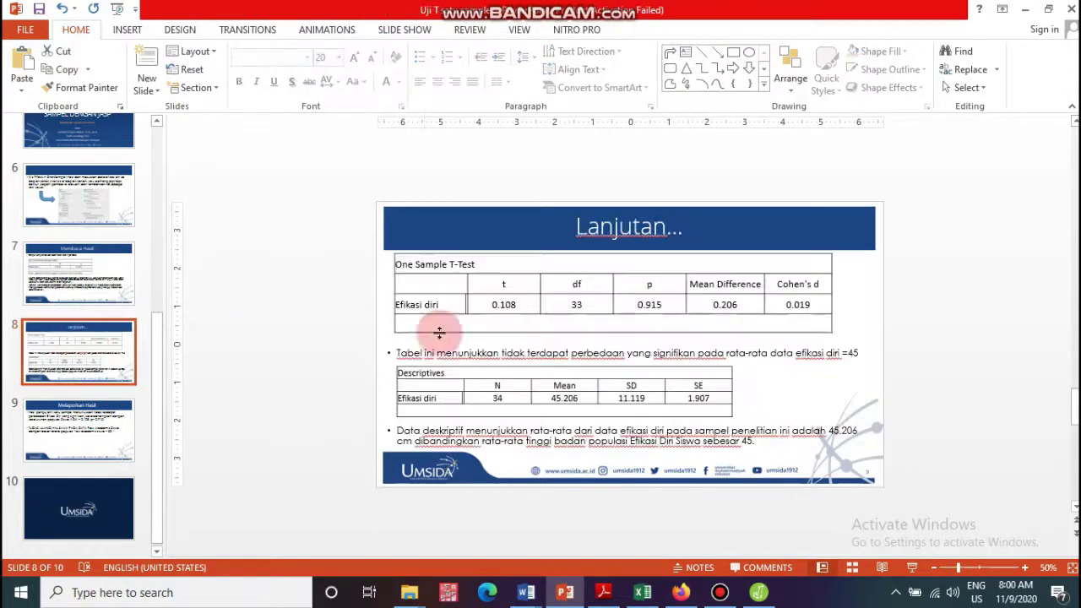
pyautogui.click(621, 286)
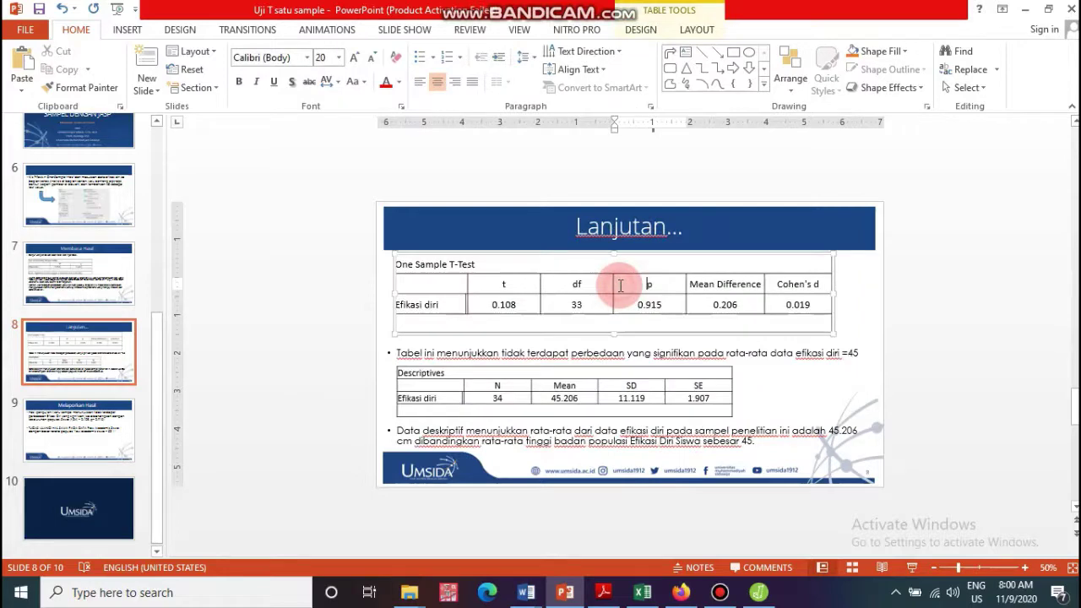
pyautogui.click(601, 401)
pyautogui.click(84, 285)
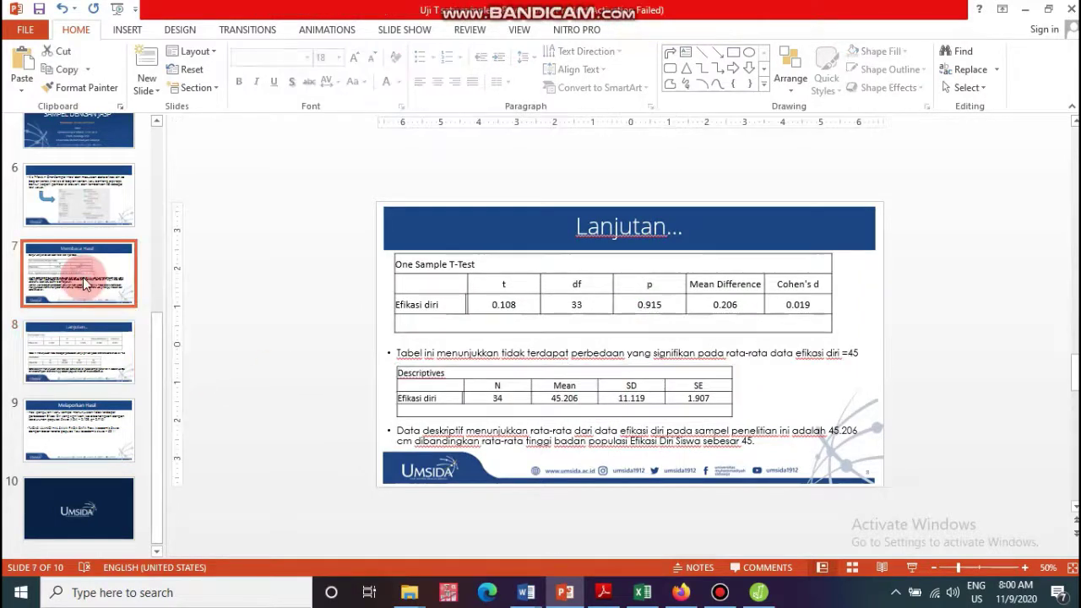